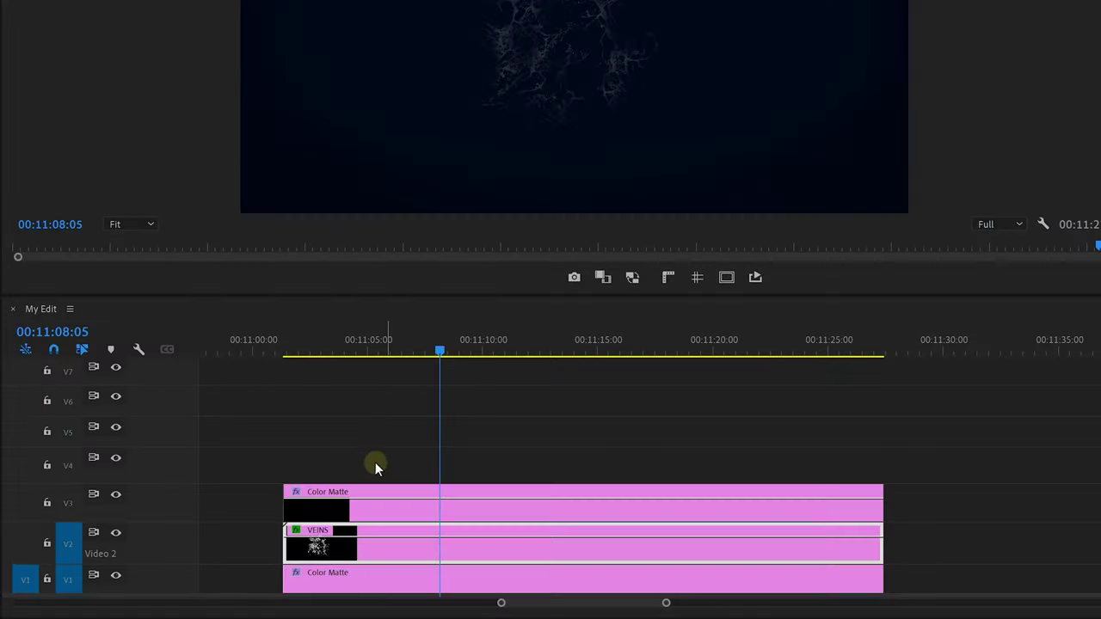
- Select the Color Matte clip sitting above the VEINS clip in My Edit
left_click(315, 508)
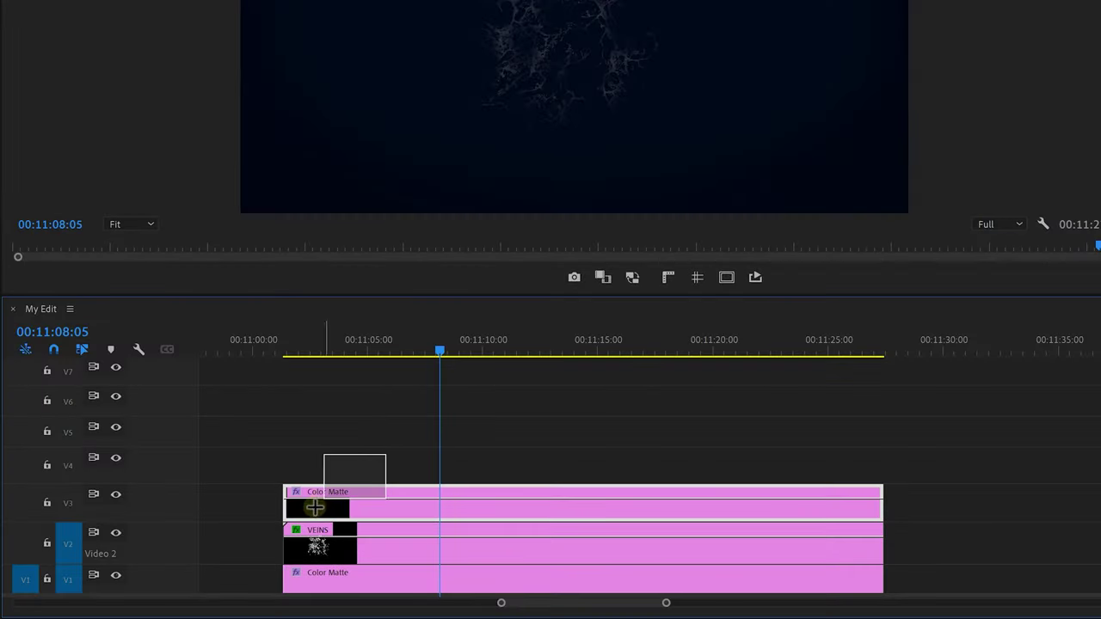
- Duplicate the VEINS and Color Matte pair onto V4 and V5, offset later in time
left_click(291, 543, "alt")
left_click_drag(303, 558, 328, 371)
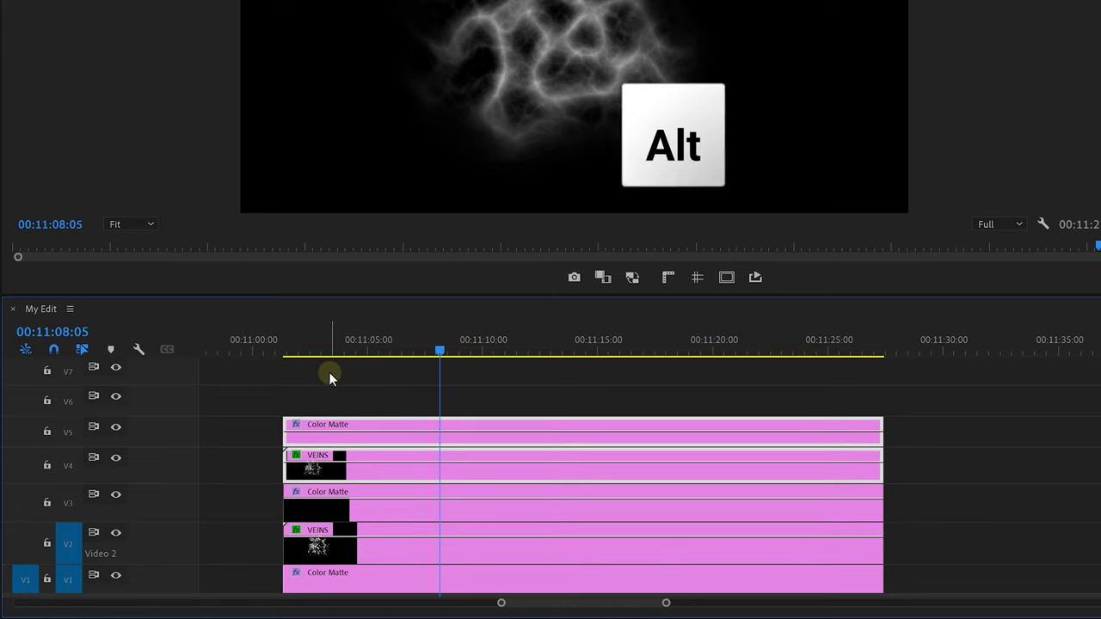
key("alt+Right")
key("alt+Right")
key("alt+Right")
key("alt+Right")
key("alt+Right")
key("alt+Right")
key("alt+Right")
key("alt+Right")
key("alt+Right")
key("alt+Right")
key("alt+Right")
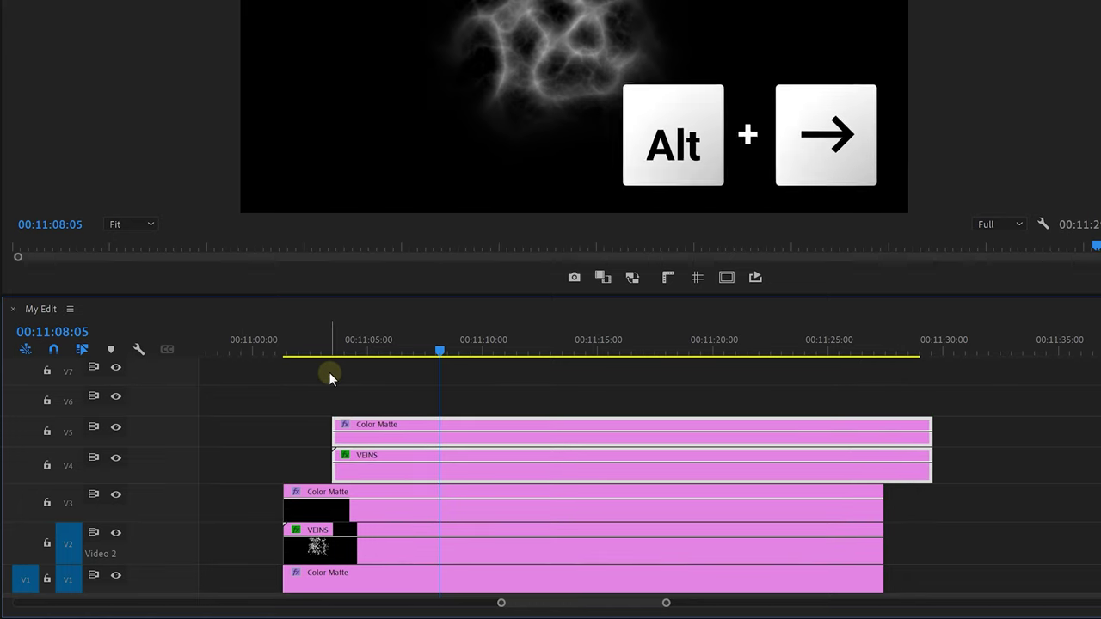
- Set the copied VEINS clip's Track Matte to Video 5 and tint its whites yellow
left_click(369, 478)
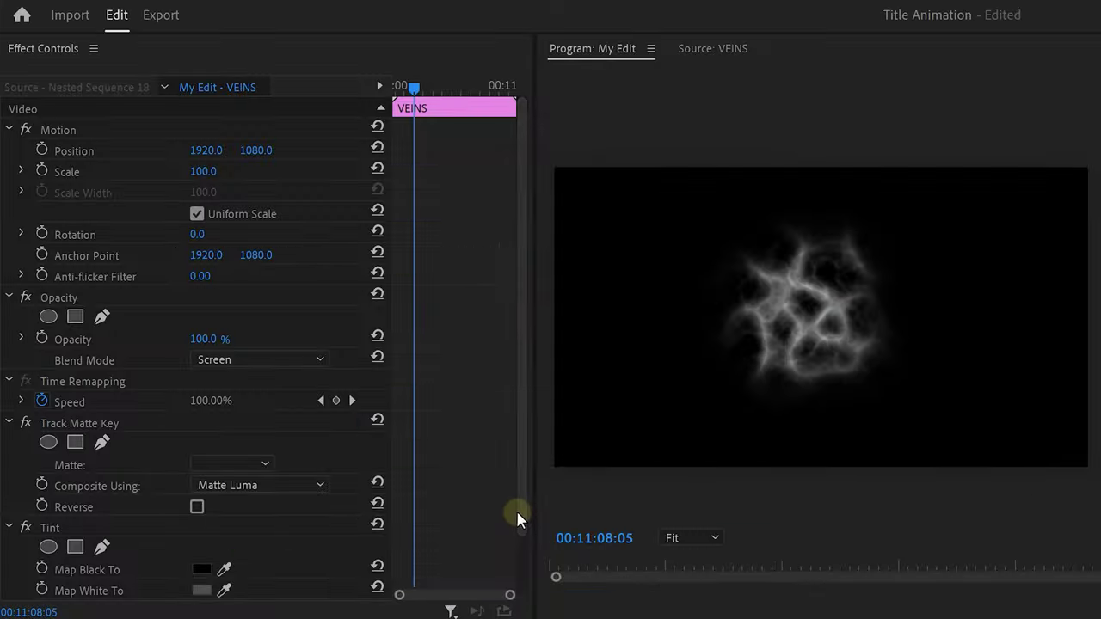
scroll(519, 513, "down", 3)
left_click(246, 534)
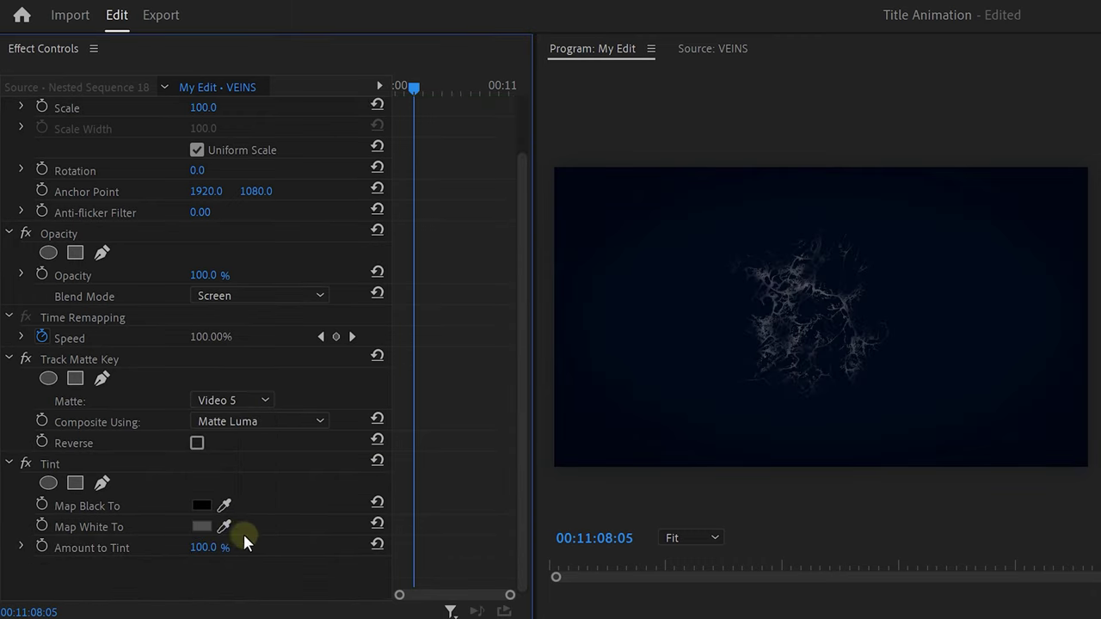
left_click(199, 526)
left_click_drag(305, 328, 305, 340)
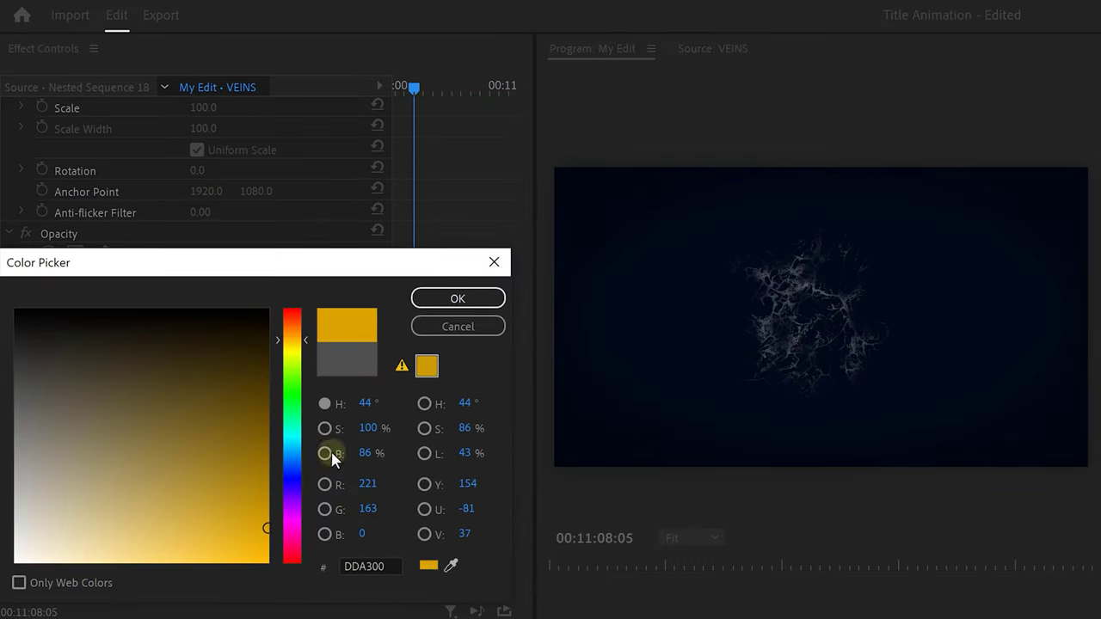
left_click(448, 298)
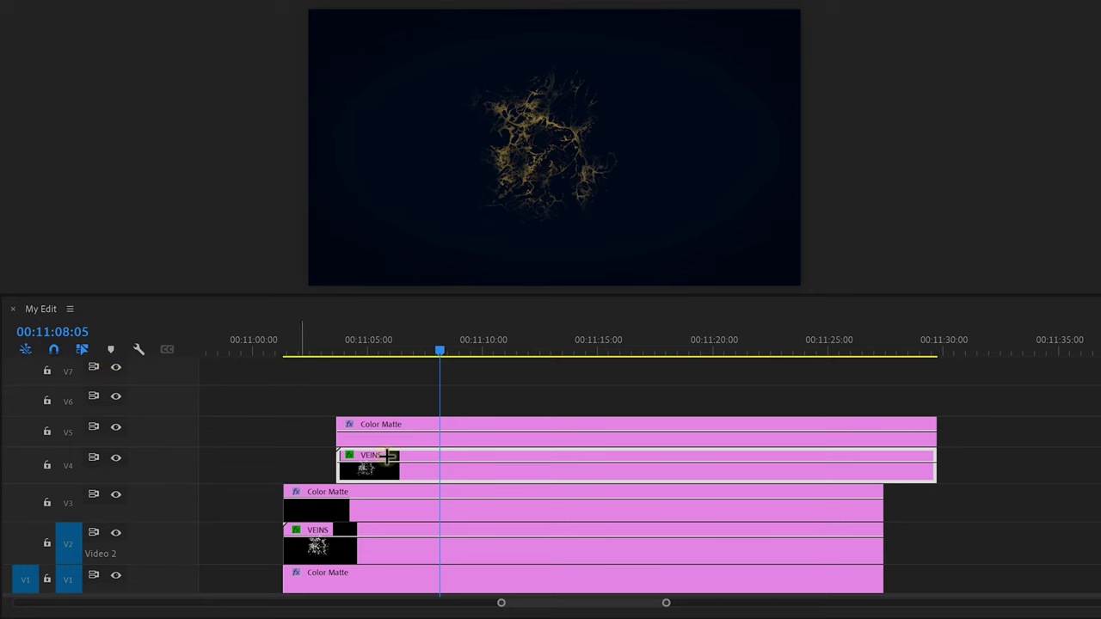
- Duplicate another vein pair higher up, tint it red-orange, and preview the result
left_click_drag(386, 456, 436, 363)
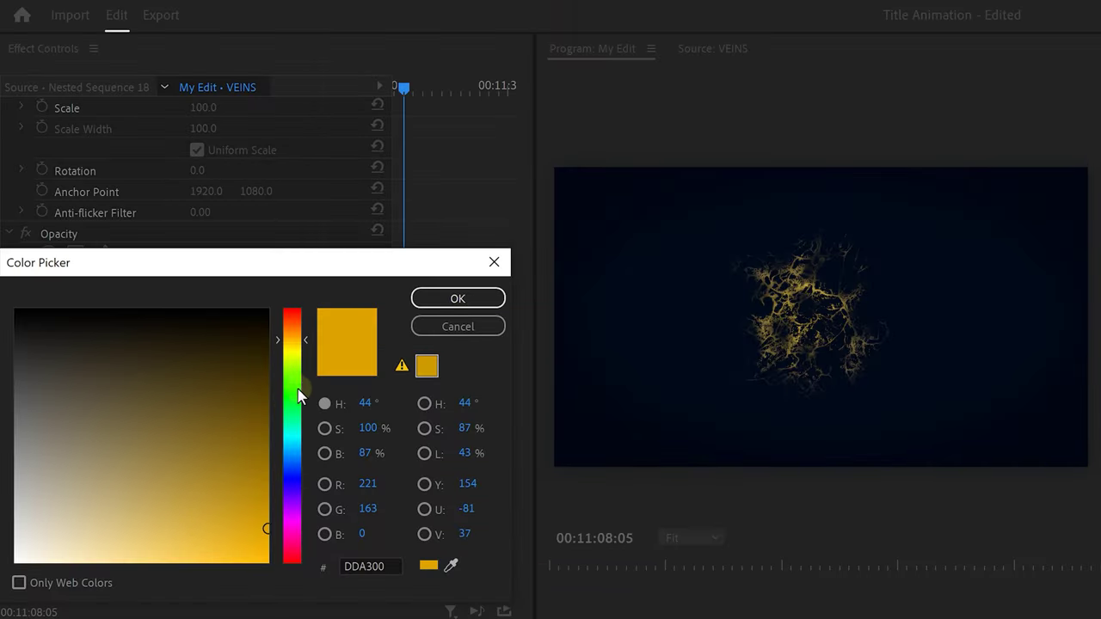
left_click_drag(302, 340, 301, 320)
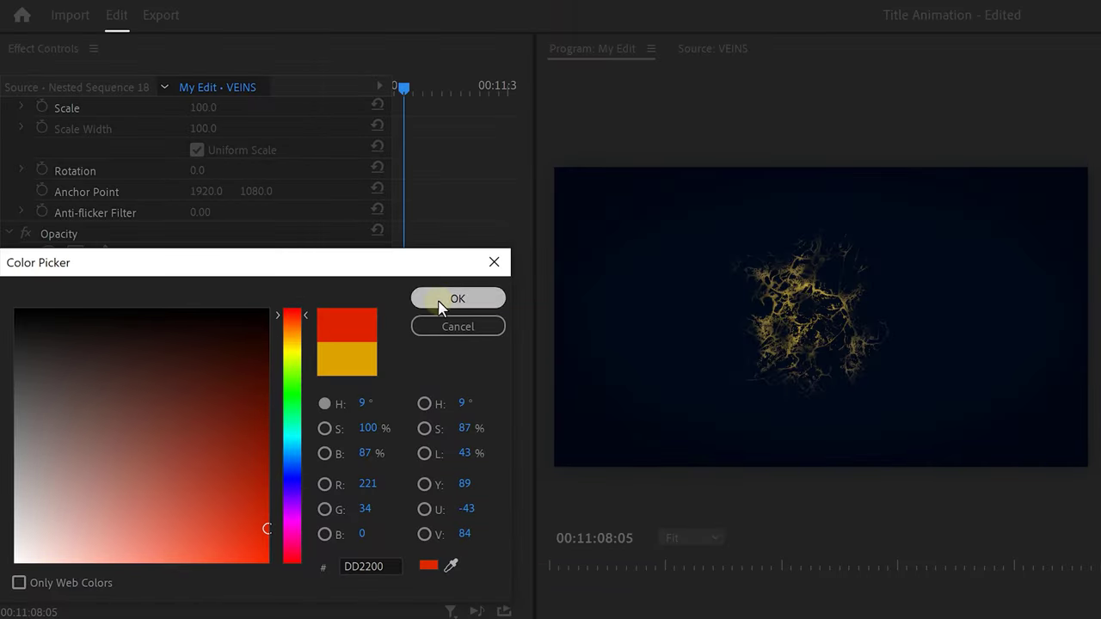
left_click(448, 298)
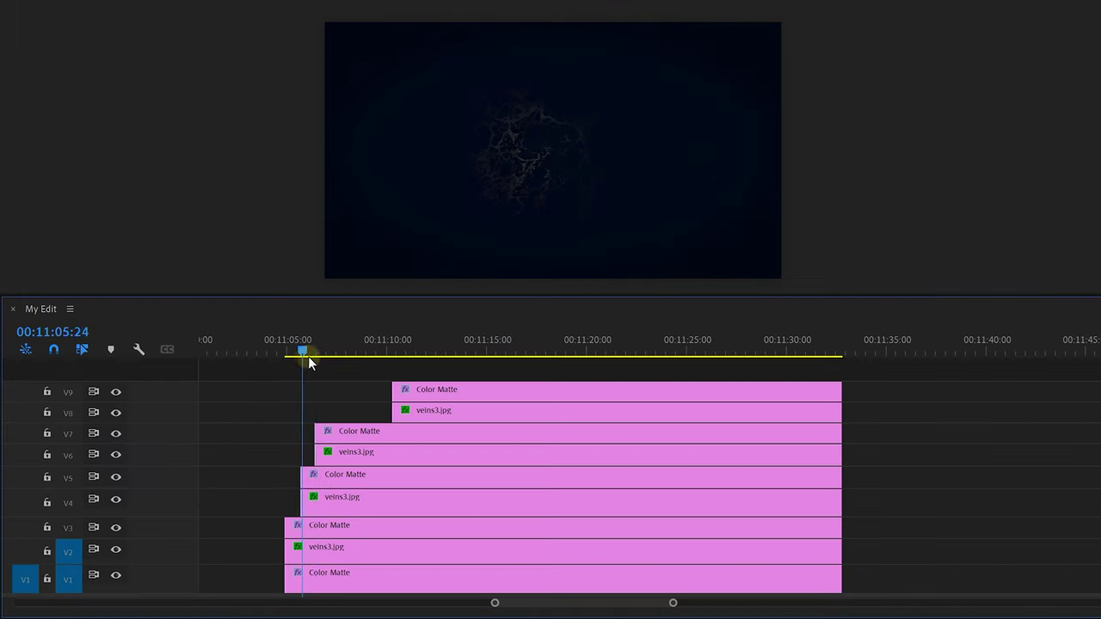
left_click_drag(302, 359, 331, 361)
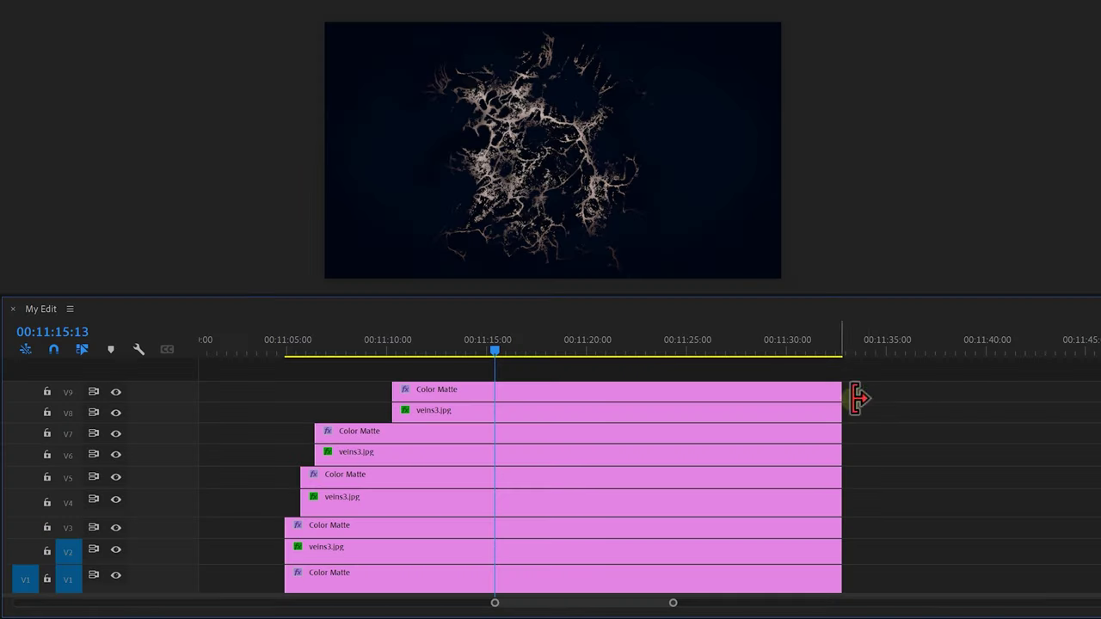
- Nest all stacked vein and matte clips into one Veins clip and move the logo clip up
left_click_drag(879, 395, 542, 530)
right_click(541, 462)
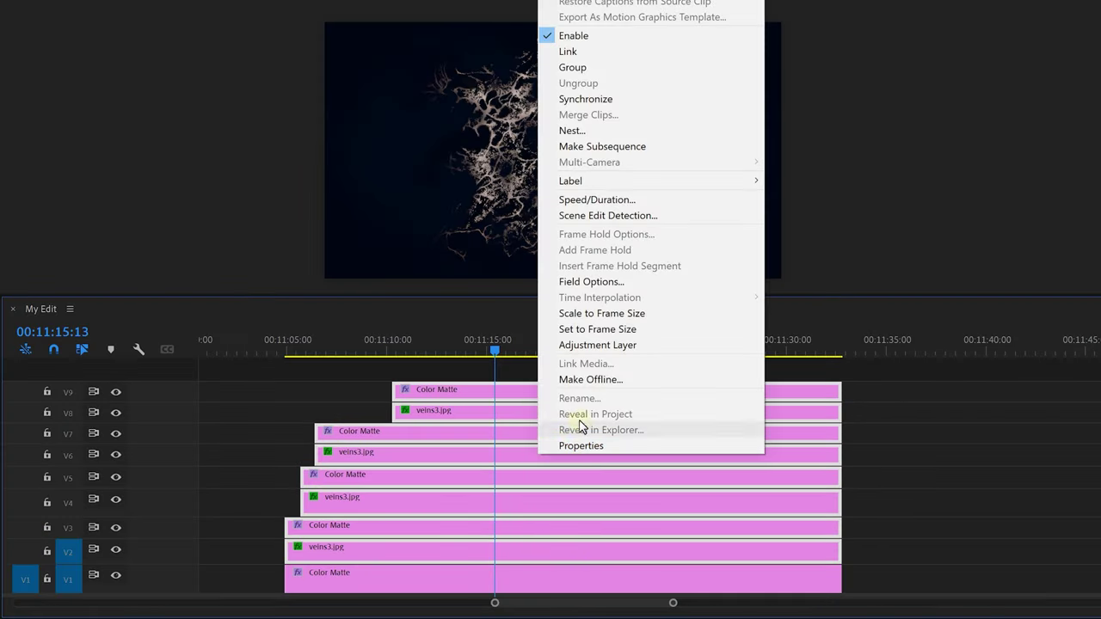
left_click(578, 143)
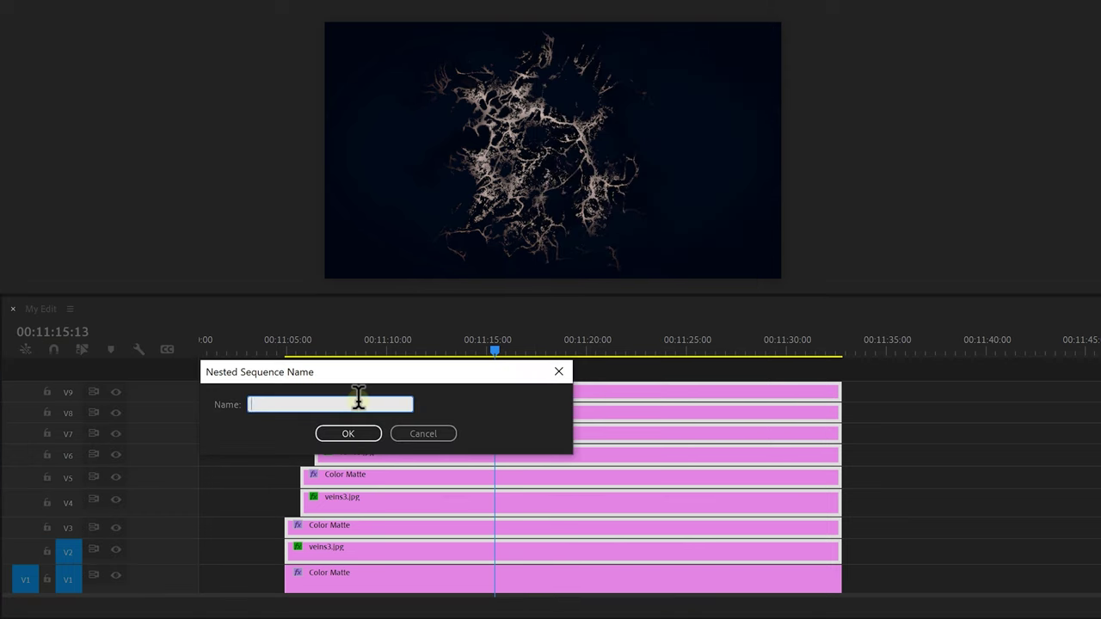
left_click(349, 434)
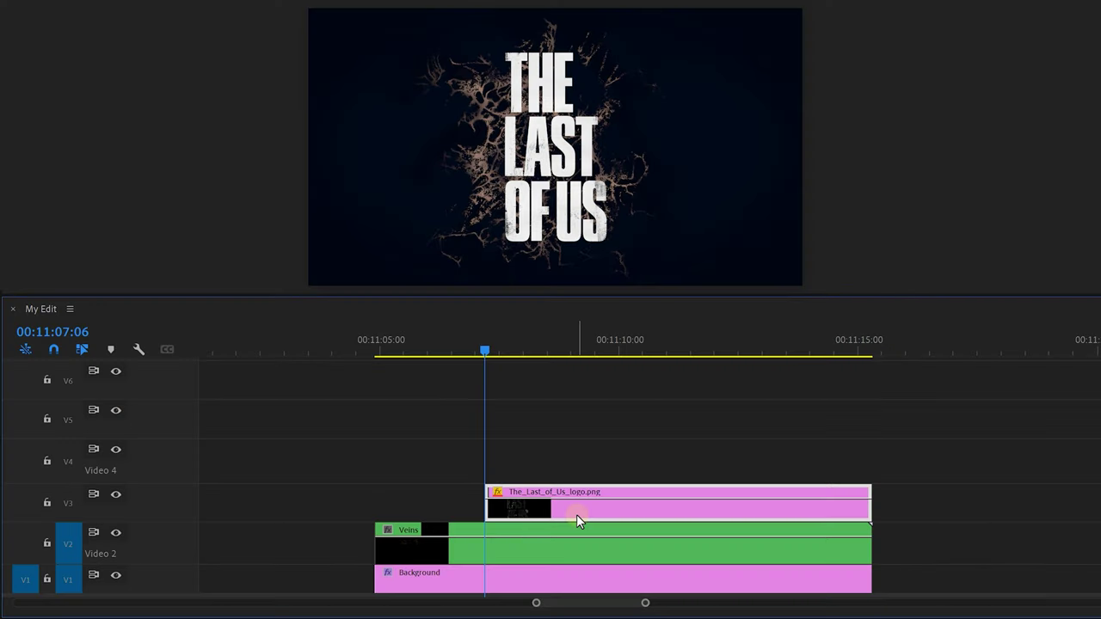
key("alt+Up")
key("alt+Up")
key("alt+Up")
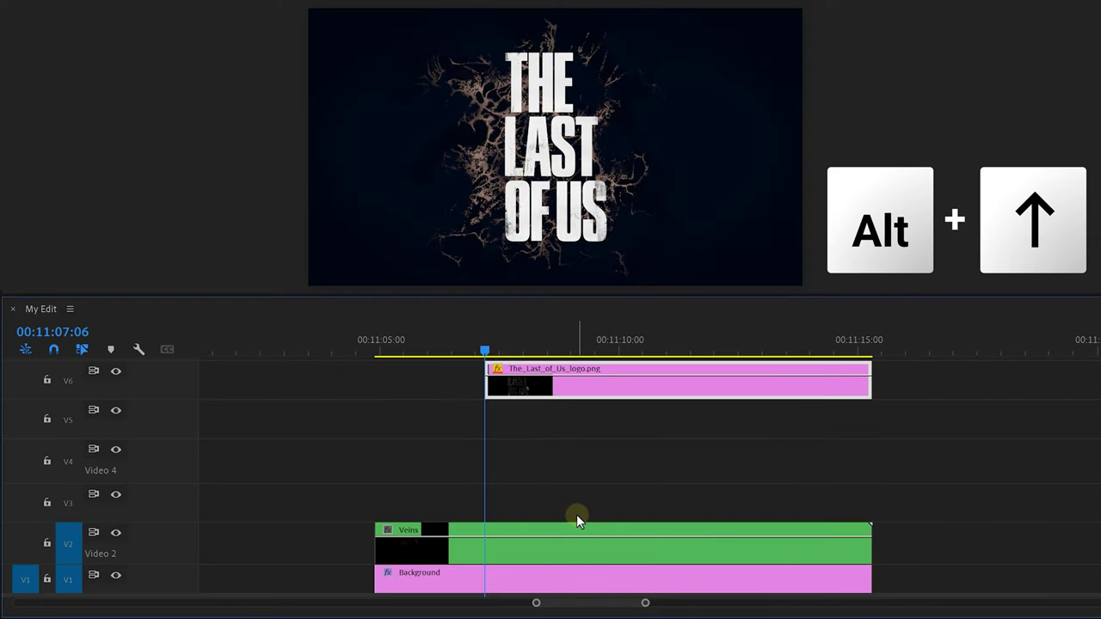
- Copy the Veins clip onto V3, V4 and V5, and rotate one copy about 40 degrees
left_click(540, 540, "alt")
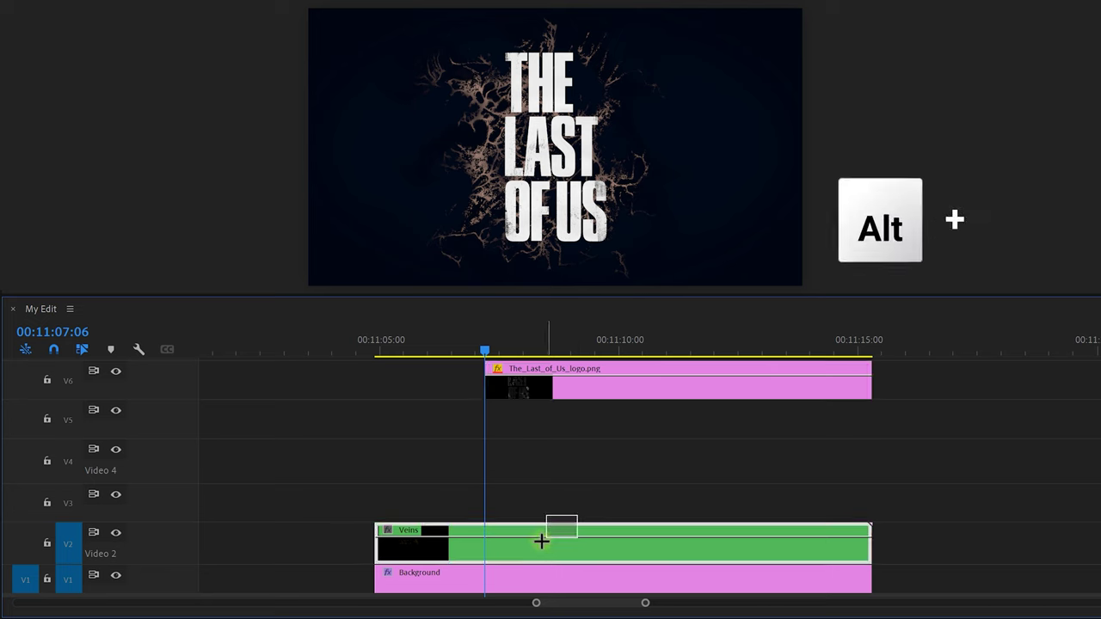
left_click_drag(421, 546, 416, 440)
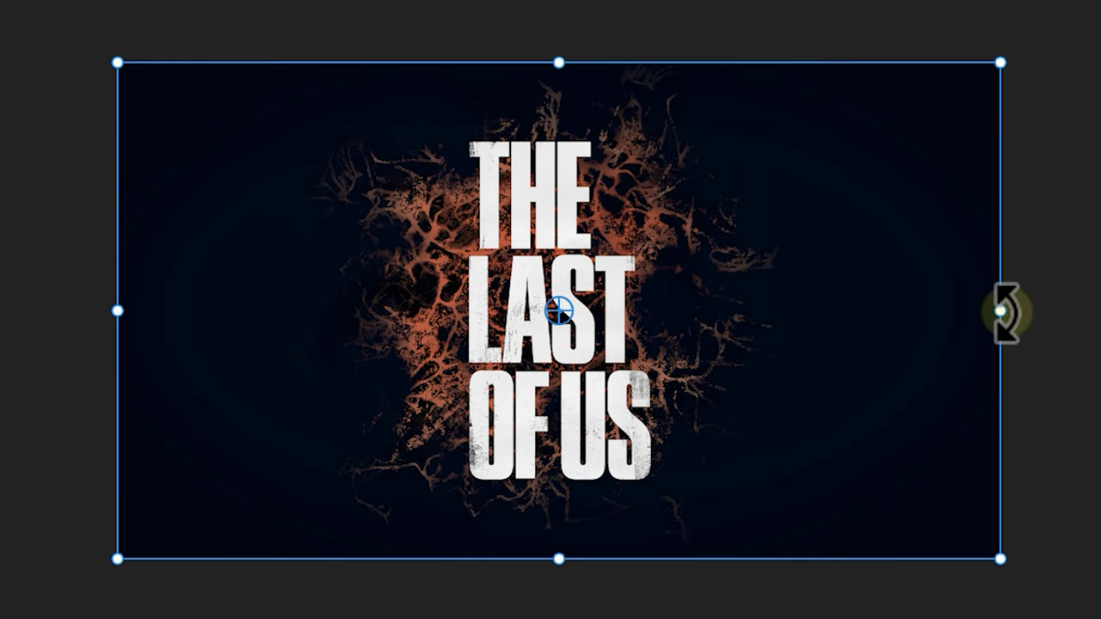
left_click_drag(1007, 314, 202, 10)
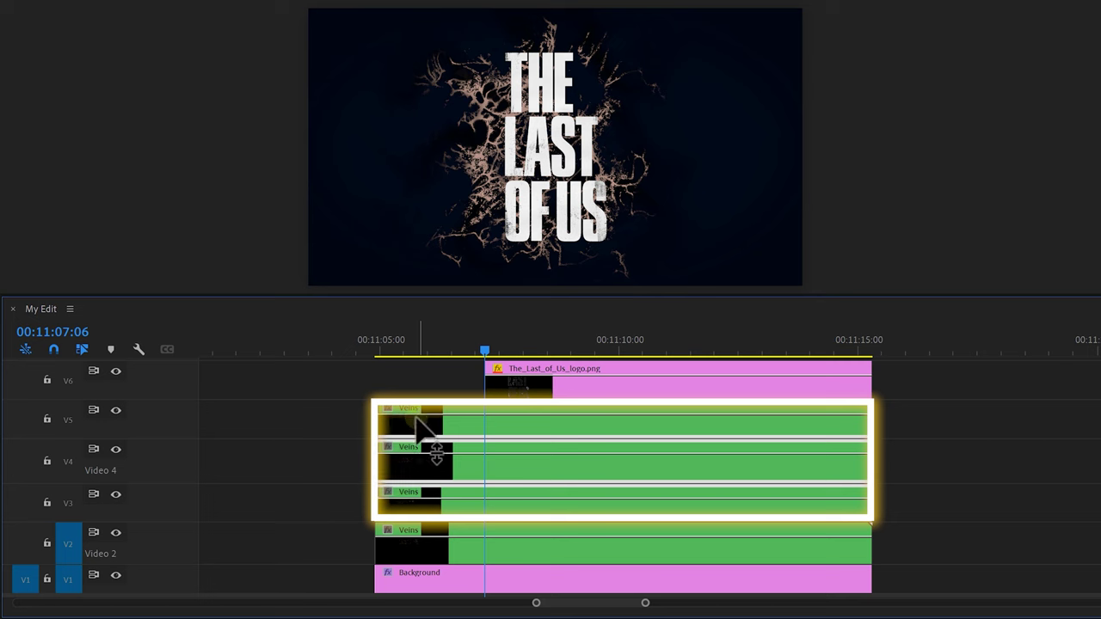
- Nest the vein copies into a nested sequence named Veins
right_click(404, 430)
left_click(436, 101)
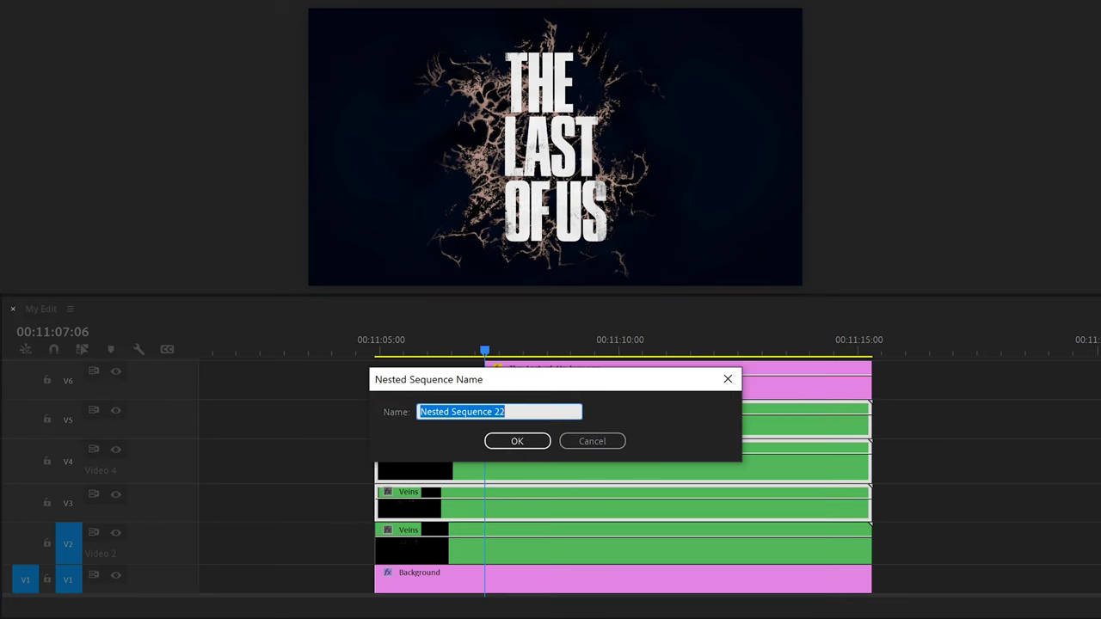
left_click(514, 442)
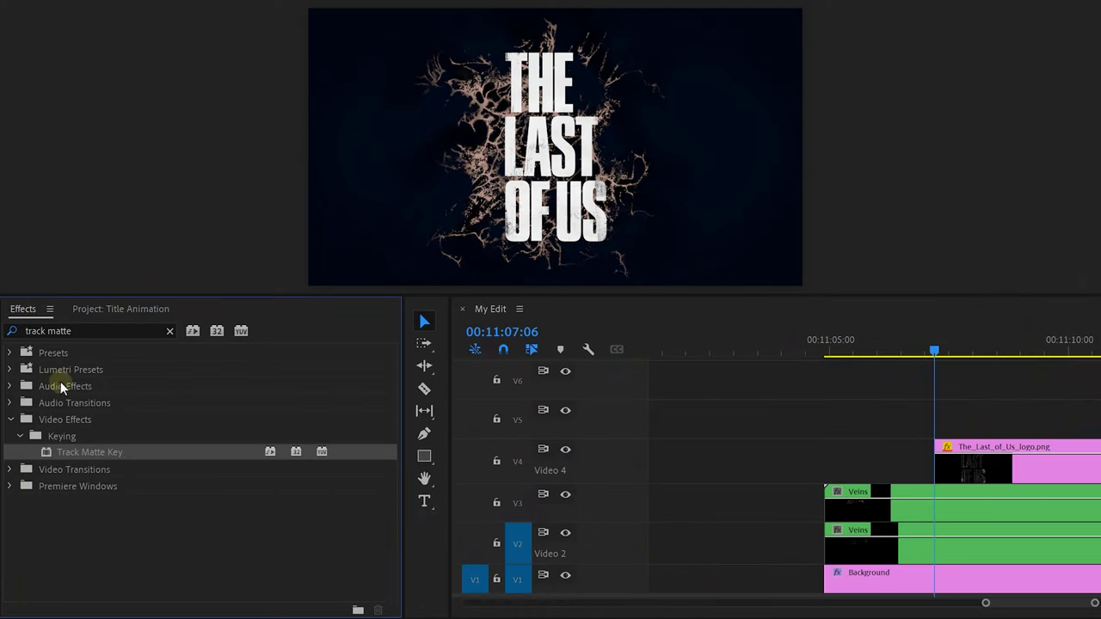
- Apply Track Matte Key to the V3 Veins clip, open its Matte choice, and copy the logo to V5
left_click_drag(74, 452, 938, 509)
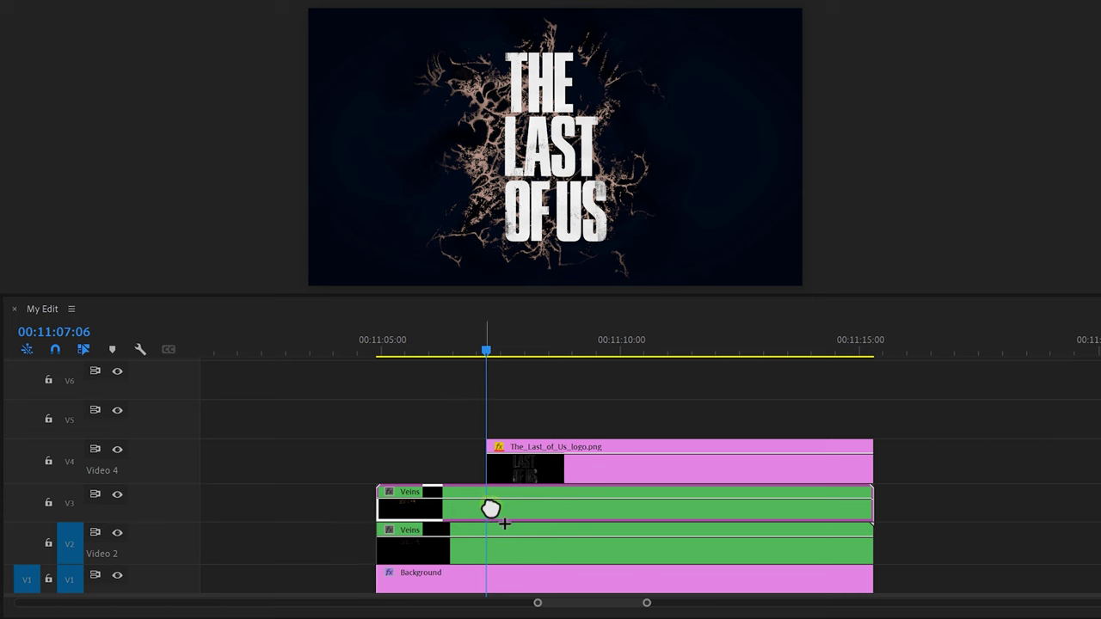
left_click_drag(514, 513, 509, 512)
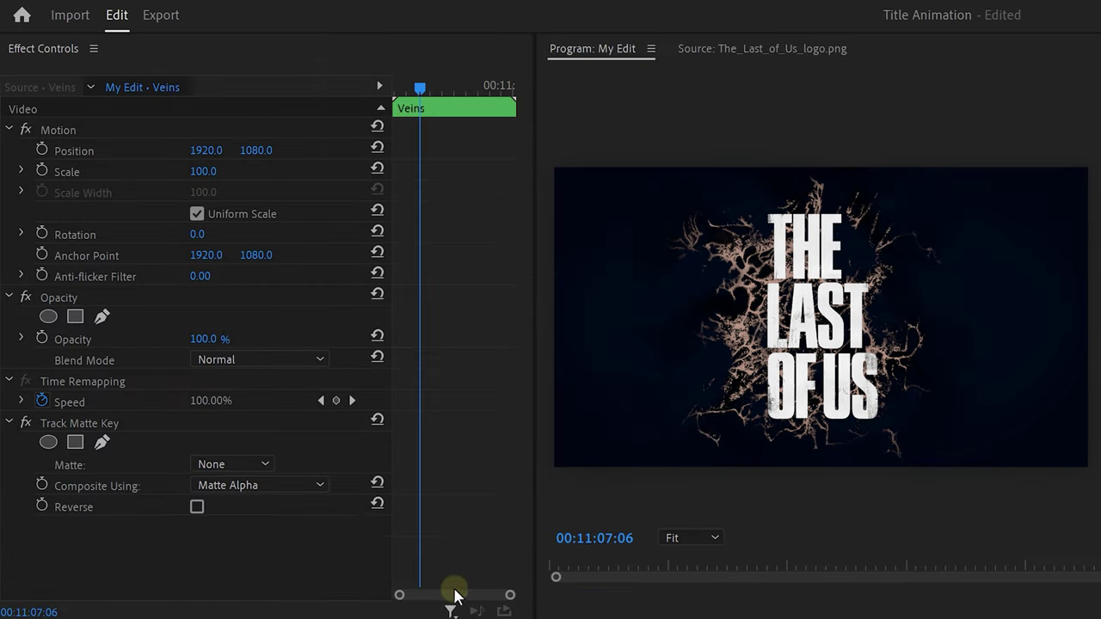
left_click(234, 463)
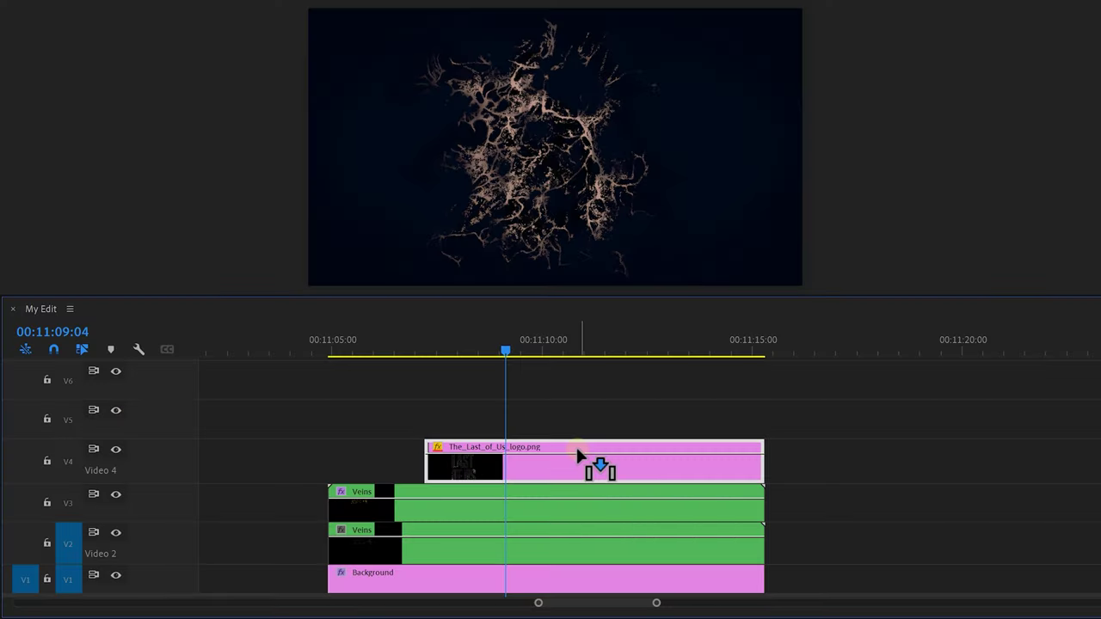
left_click_drag(576, 445, 563, 432)
- Delay the upper logo copy's start and give it a Cross Dissolve
left_click_drag(474, 423, 500, 423)
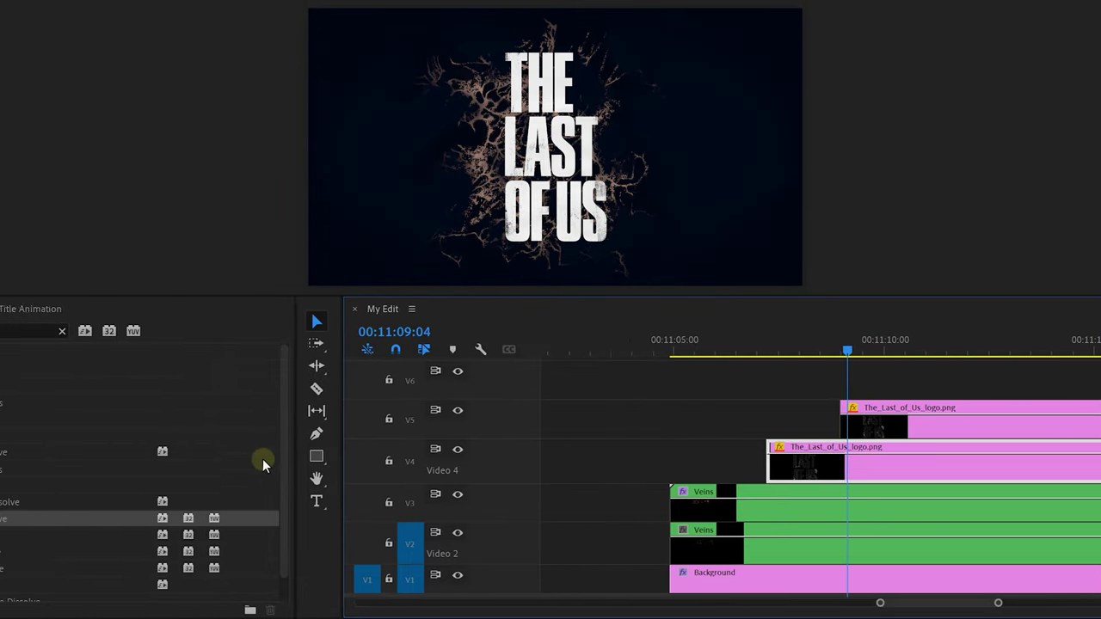
left_click_drag(333, 486, 503, 422)
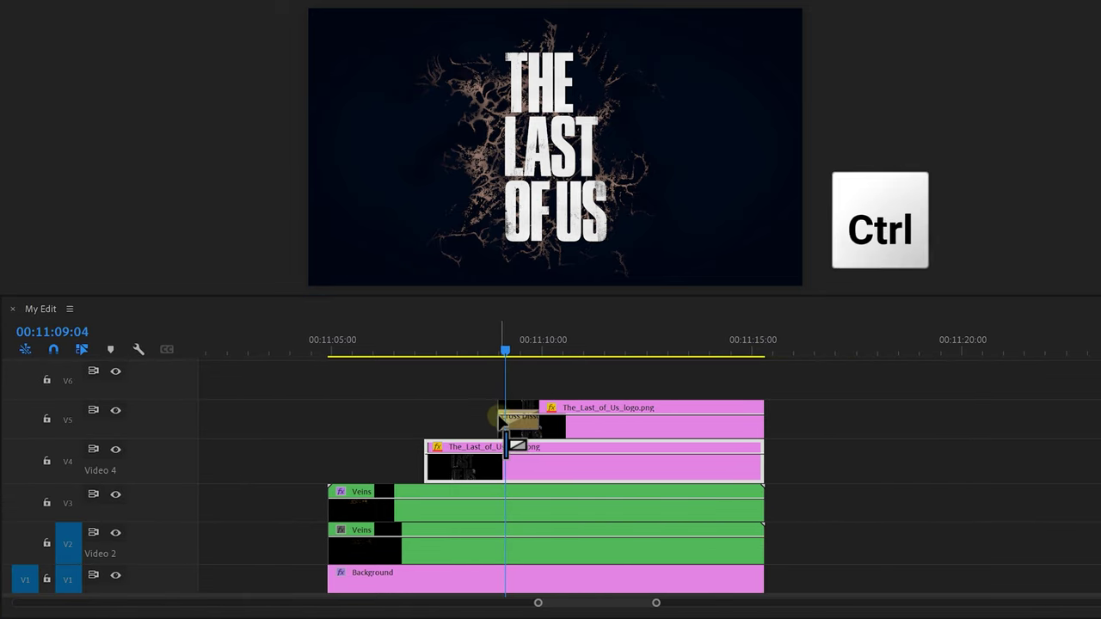
key("ctrl+d")
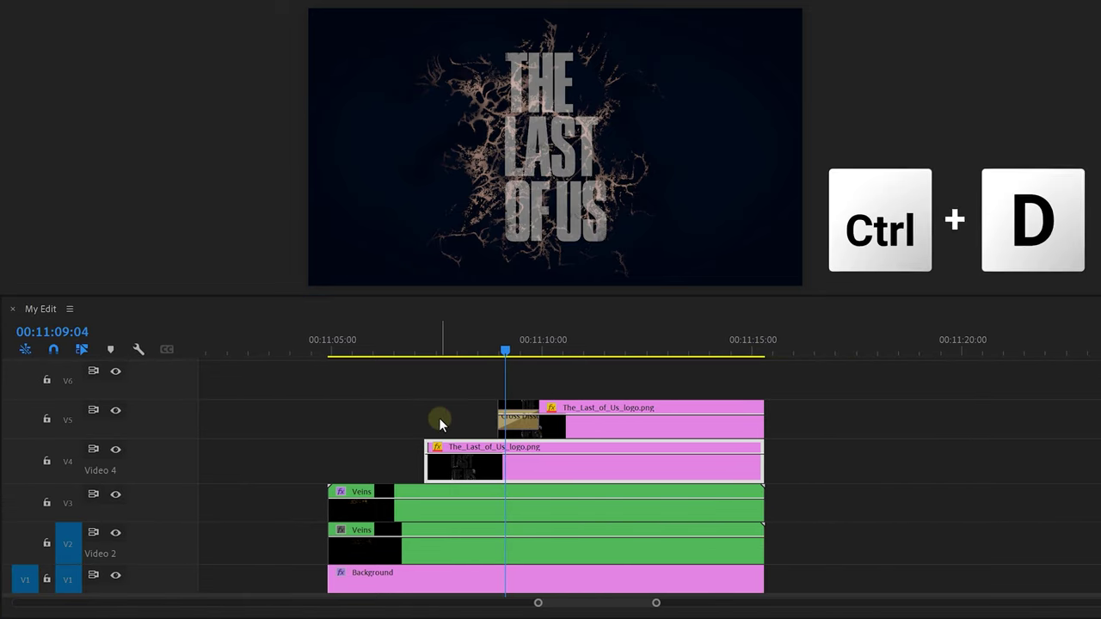
- Nest the two logo clips and matted veins into a single Logo clip
left_click_drag(410, 392, 605, 468)
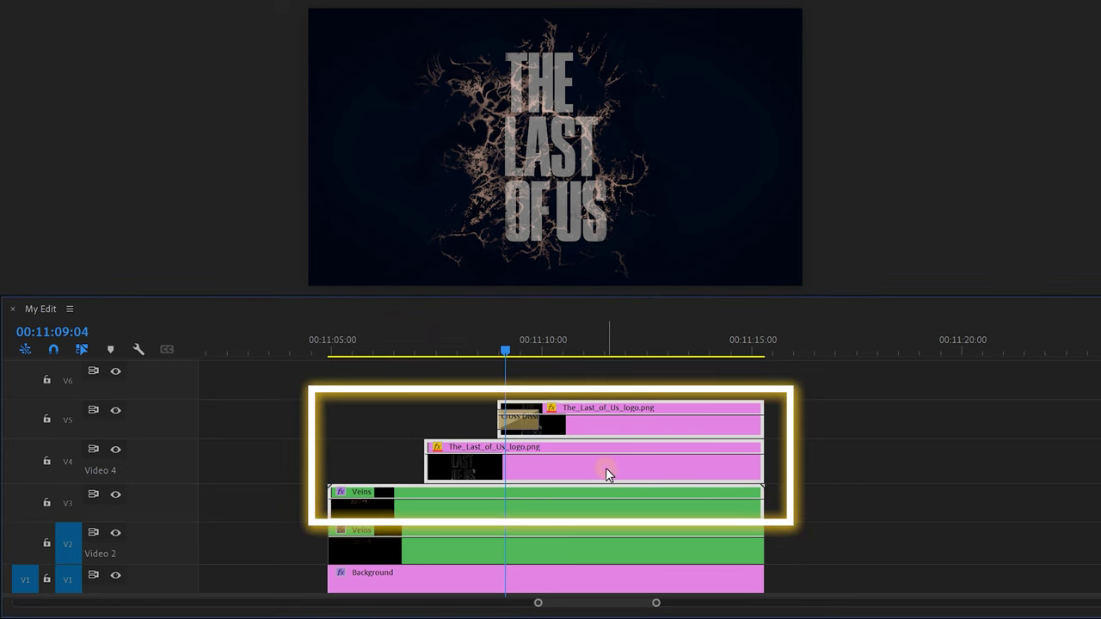
right_click(607, 428)
left_click(641, 101)
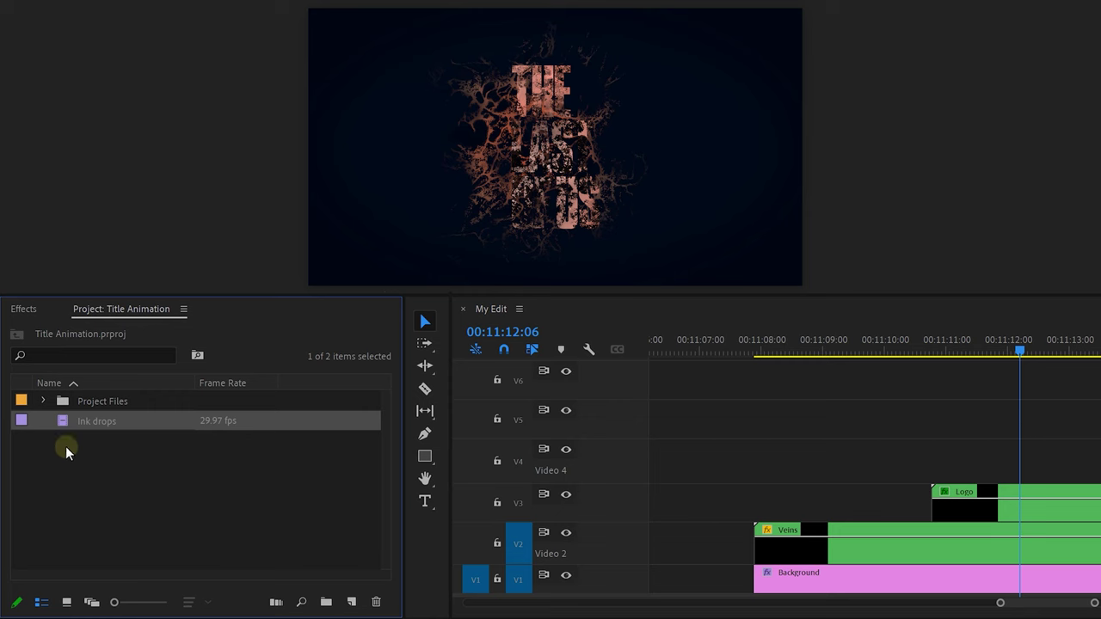
- Place Ink drops on V4 and key Logo with it as a reversed luma Track Matte from Video 4
left_click_drag(95, 441, 590, 473)
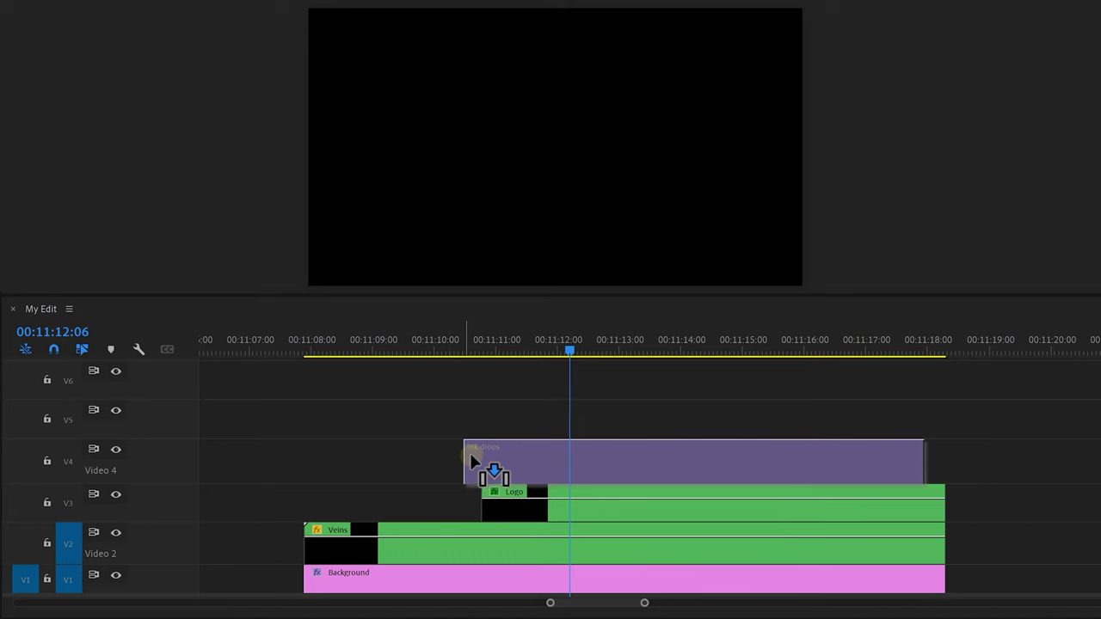
left_click_drag(484, 462, 474, 456)
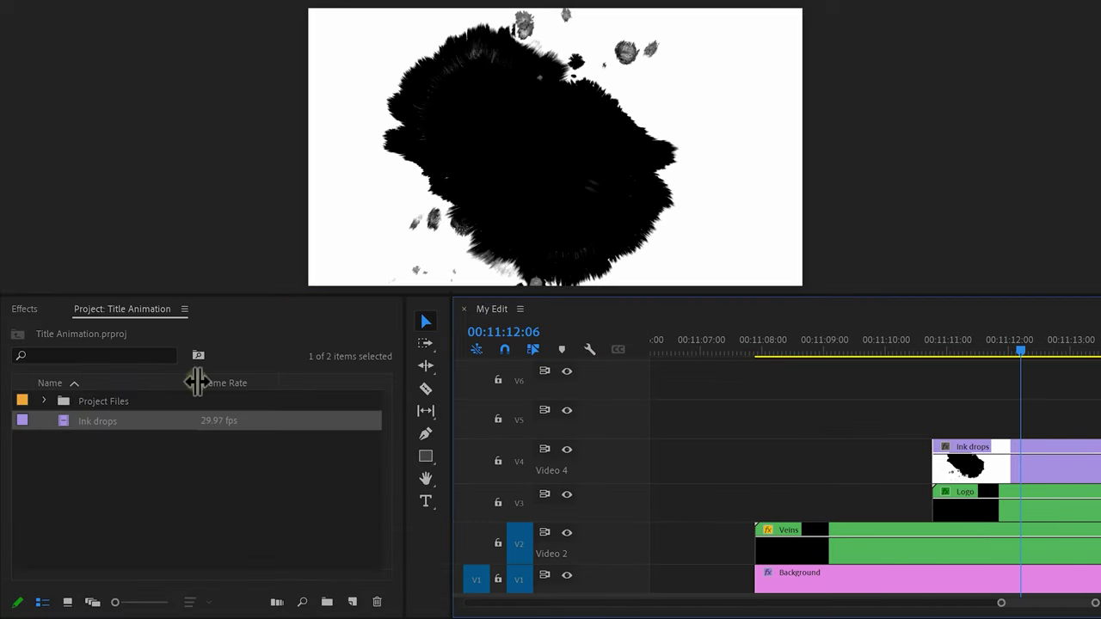
left_click(36, 309)
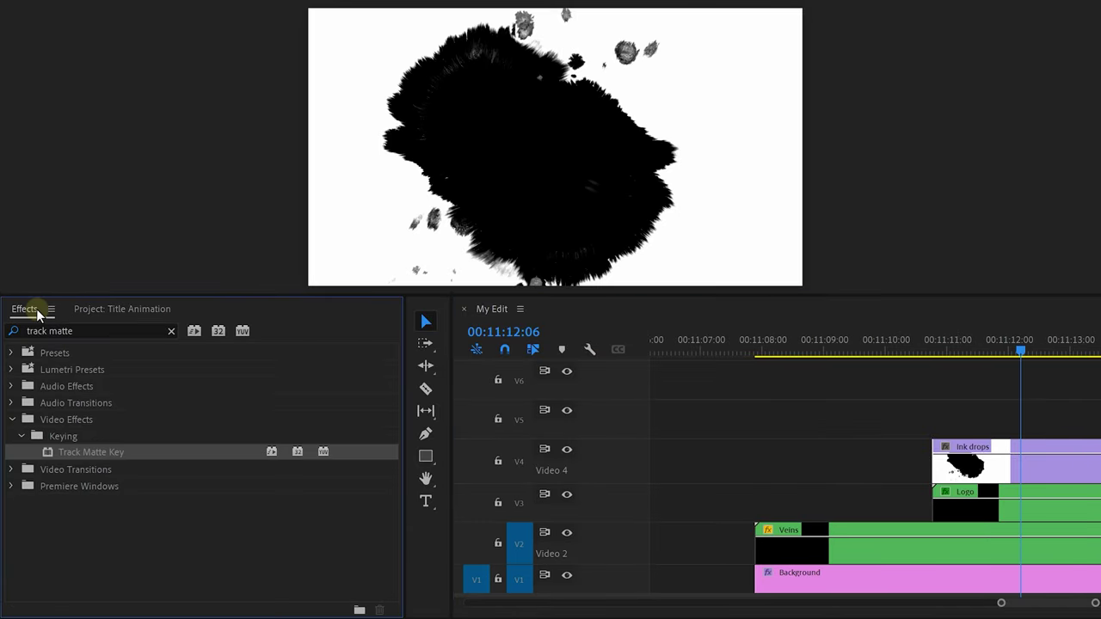
left_click_drag(85, 453, 578, 512)
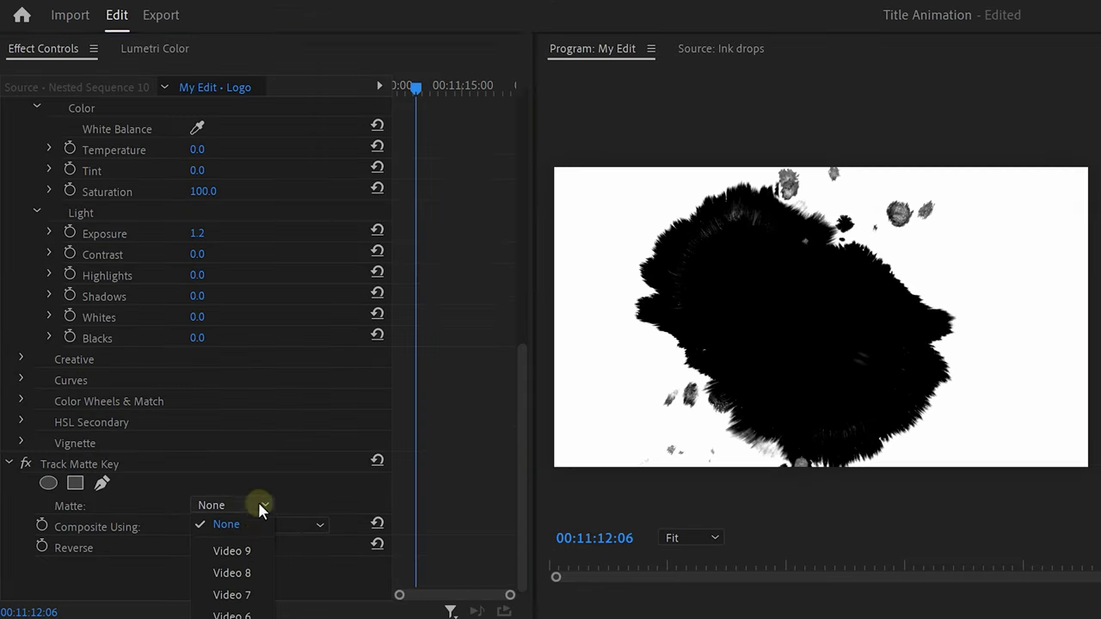
left_click(245, 509)
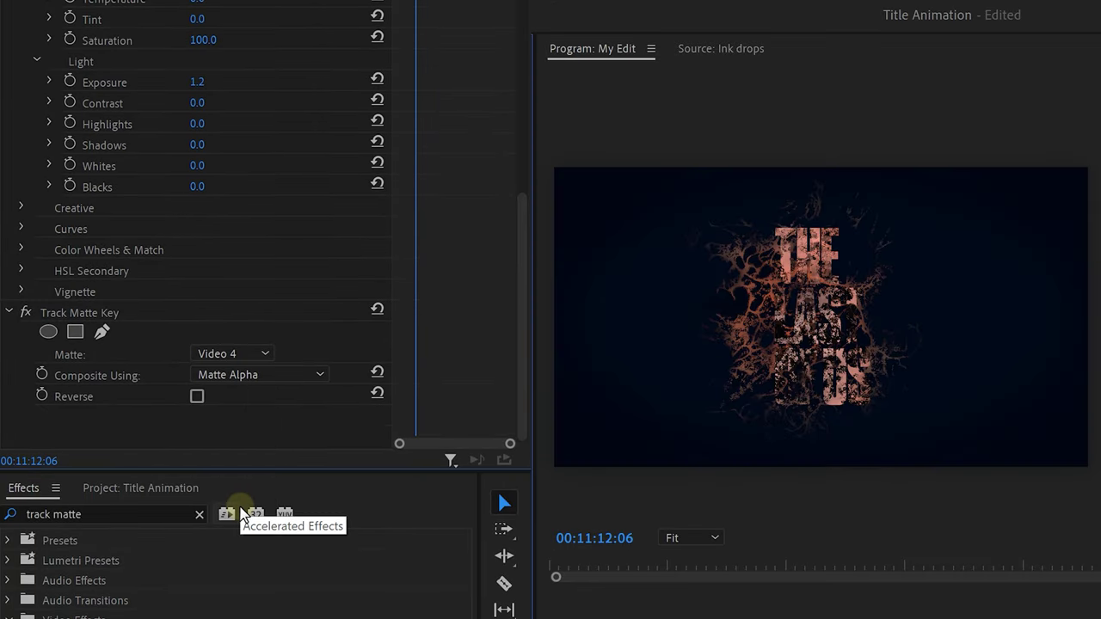
left_click(248, 415)
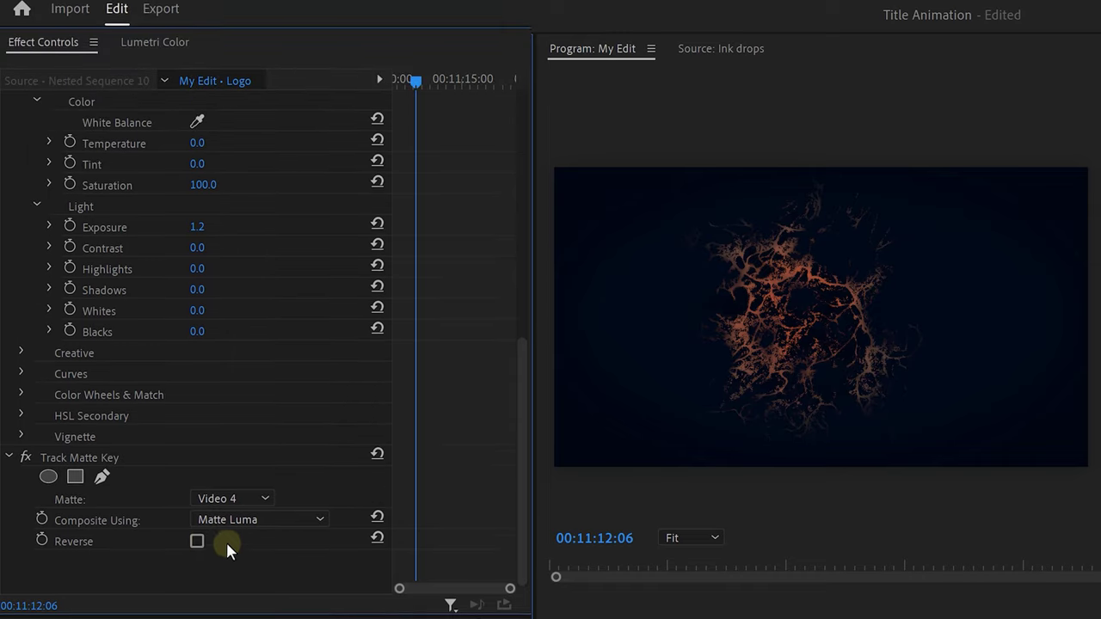
left_click(197, 549)
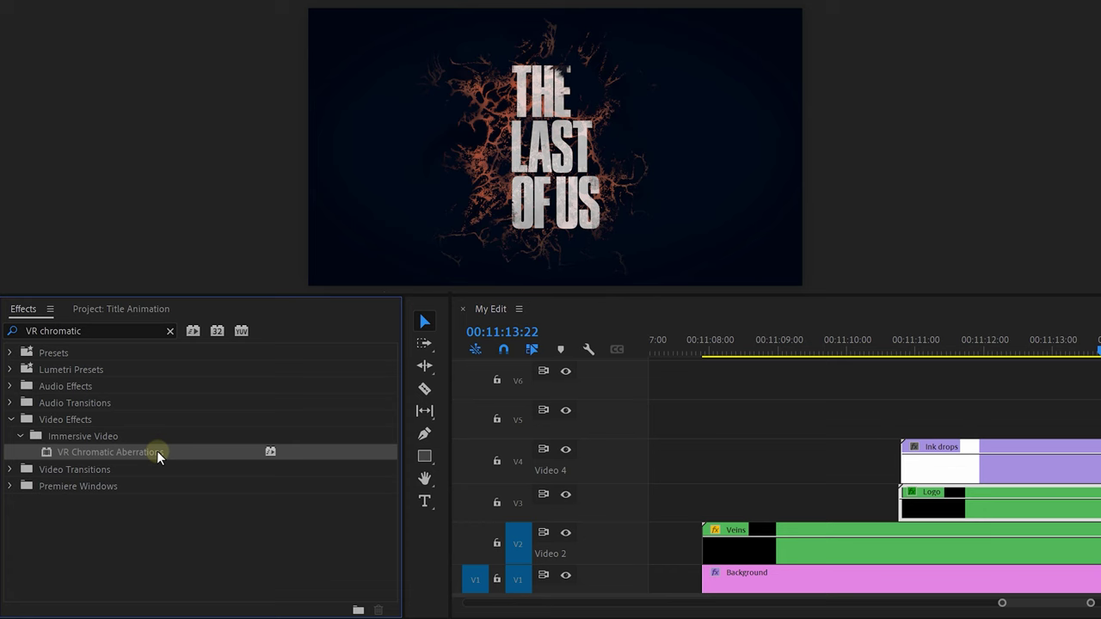
- Add VR Chromatic Aberrations to the Logo clip with Aberration (Blue) set to 0
left_click_drag(157, 451, 499, 506)
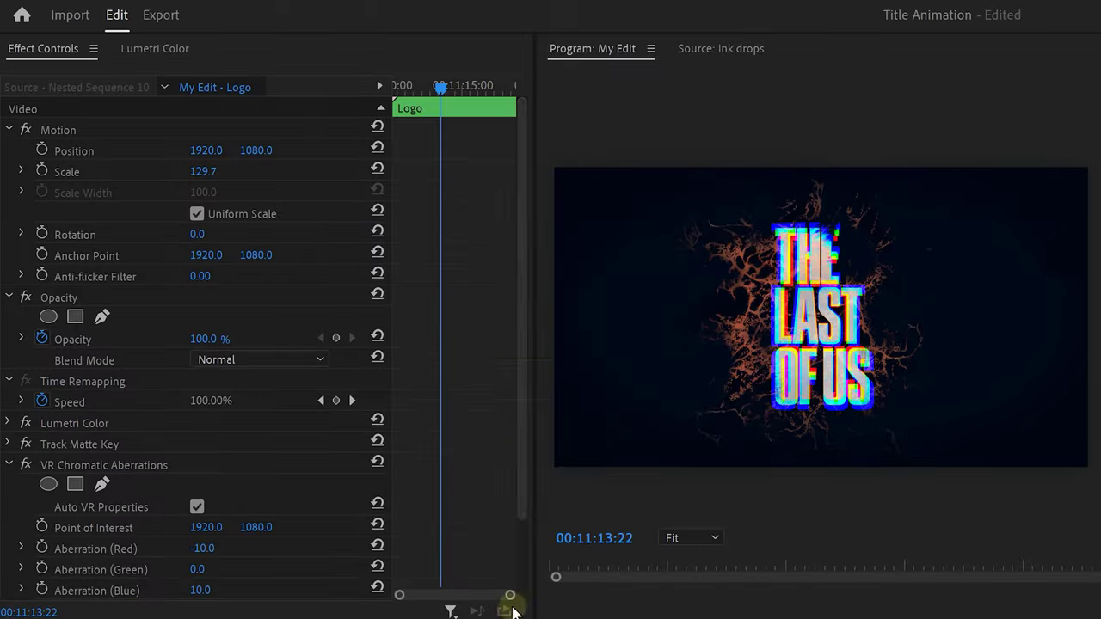
scroll(523, 504, "down", 3)
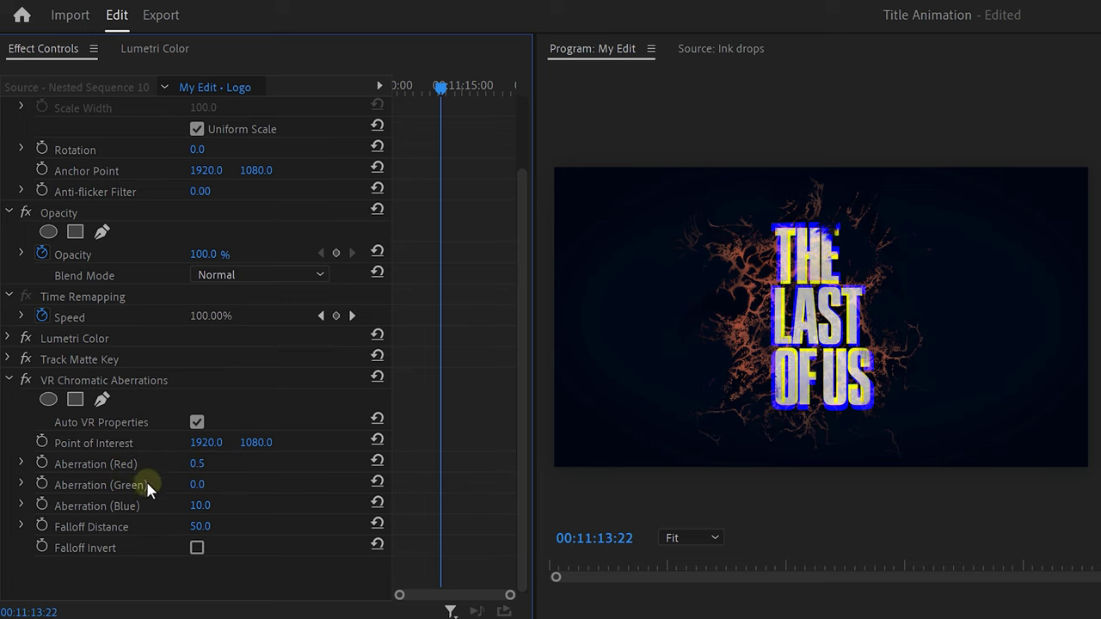
type("0")
key("Return")
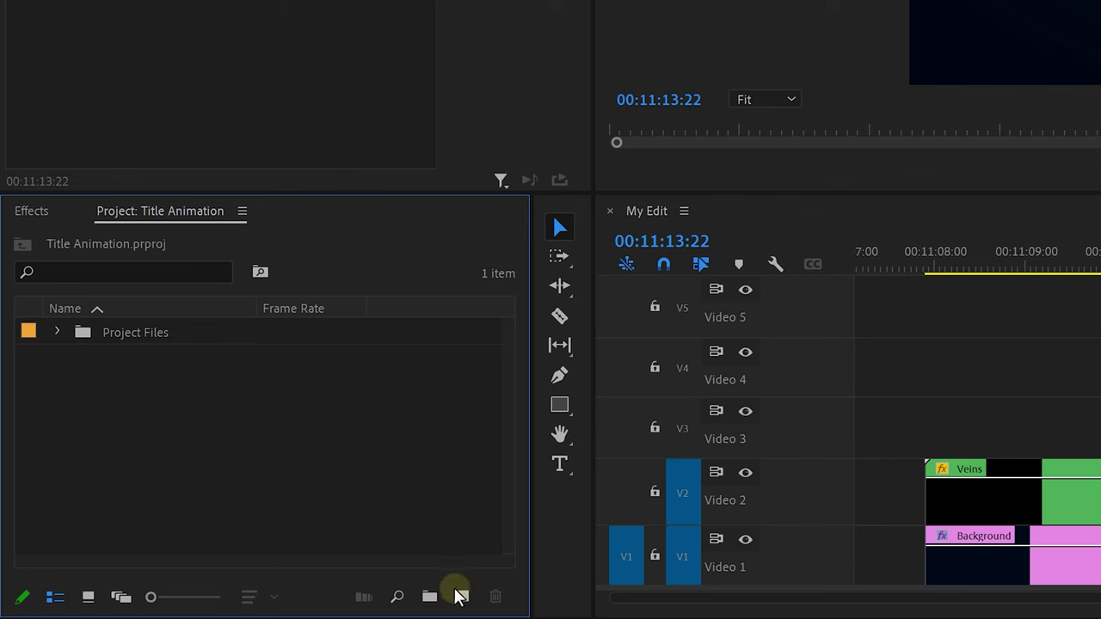
- Create a new Adjustment Layer and place it on V5 above everything
left_click(462, 597)
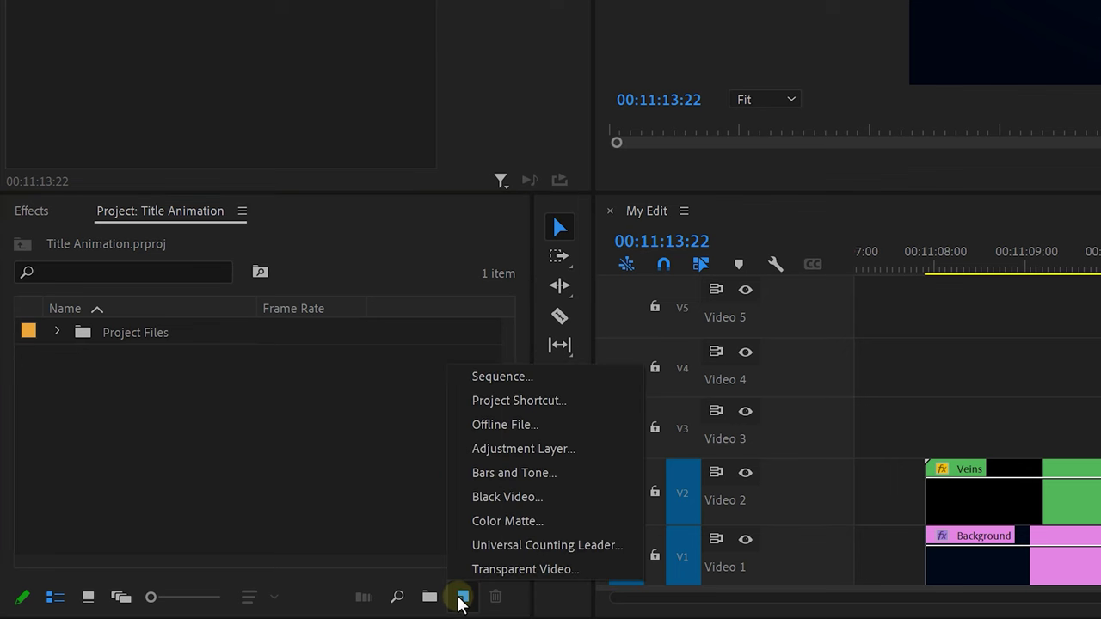
left_click(507, 449)
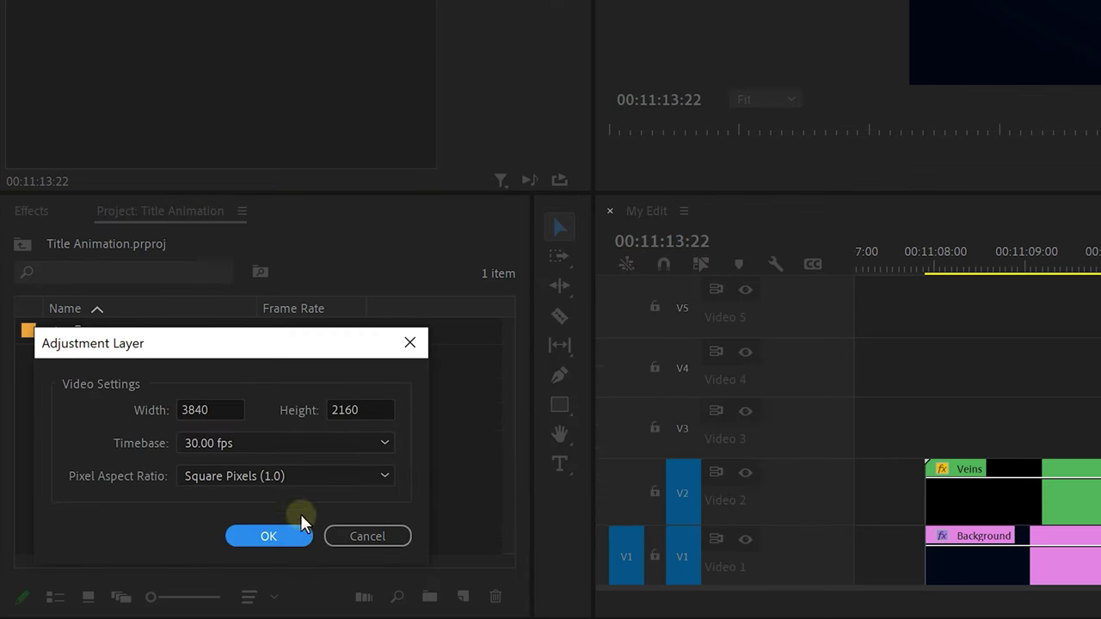
left_click(268, 533)
left_click_drag(158, 344, 989, 319)
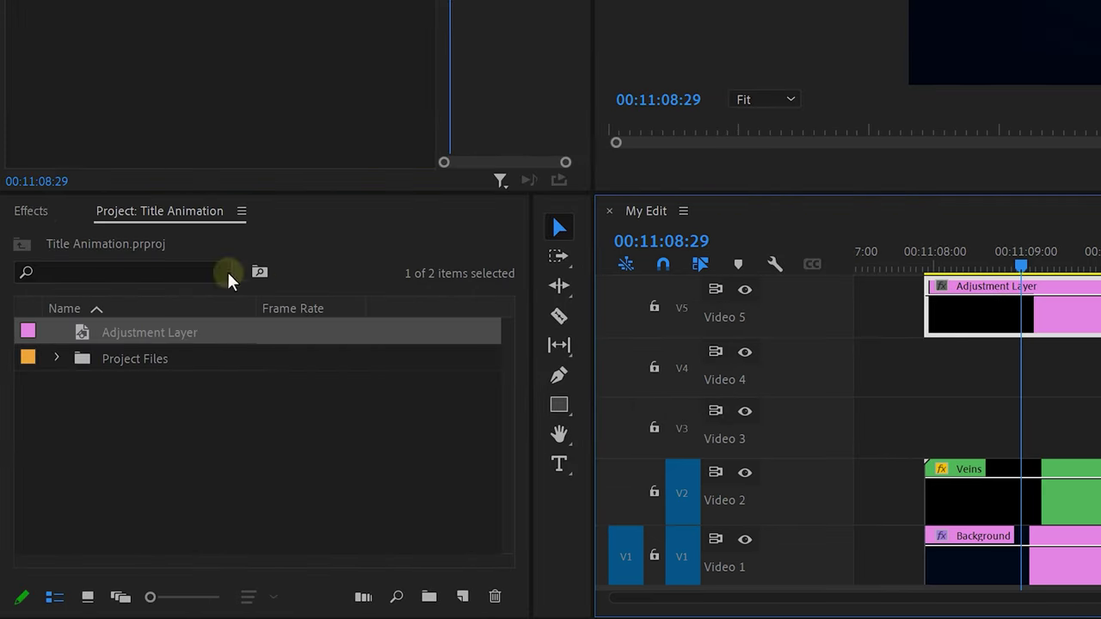
- Apply Gaussian Blur to the adjustment layer, keyframing Blurriness from 150 down to 0
left_click(43, 209)
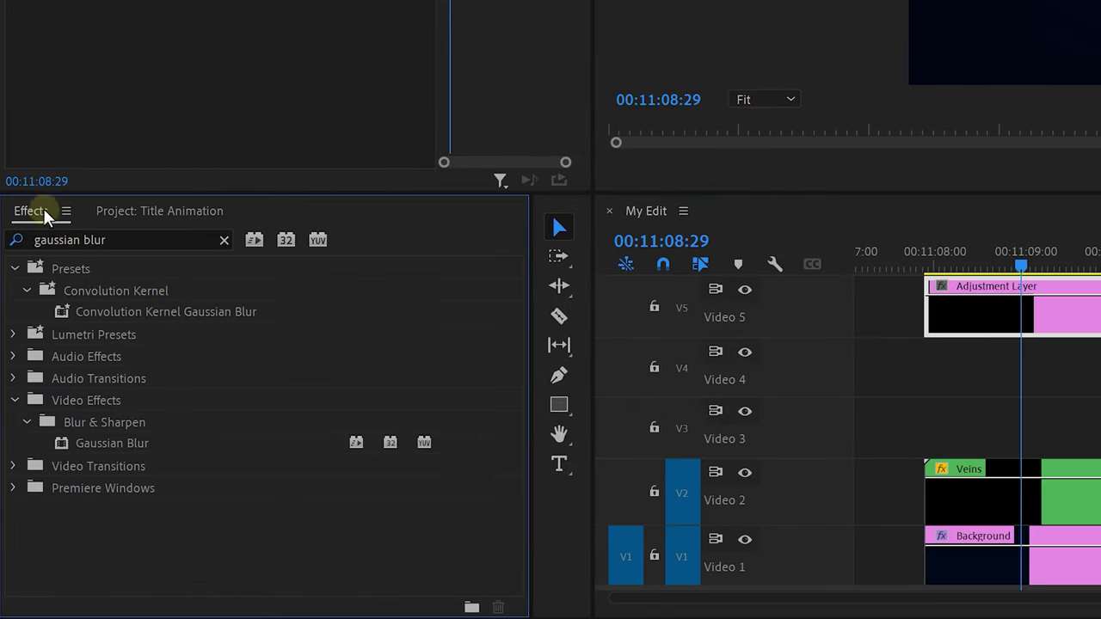
left_click_drag(90, 442, 558, 452)
left_click_drag(292, 454, 710, 334)
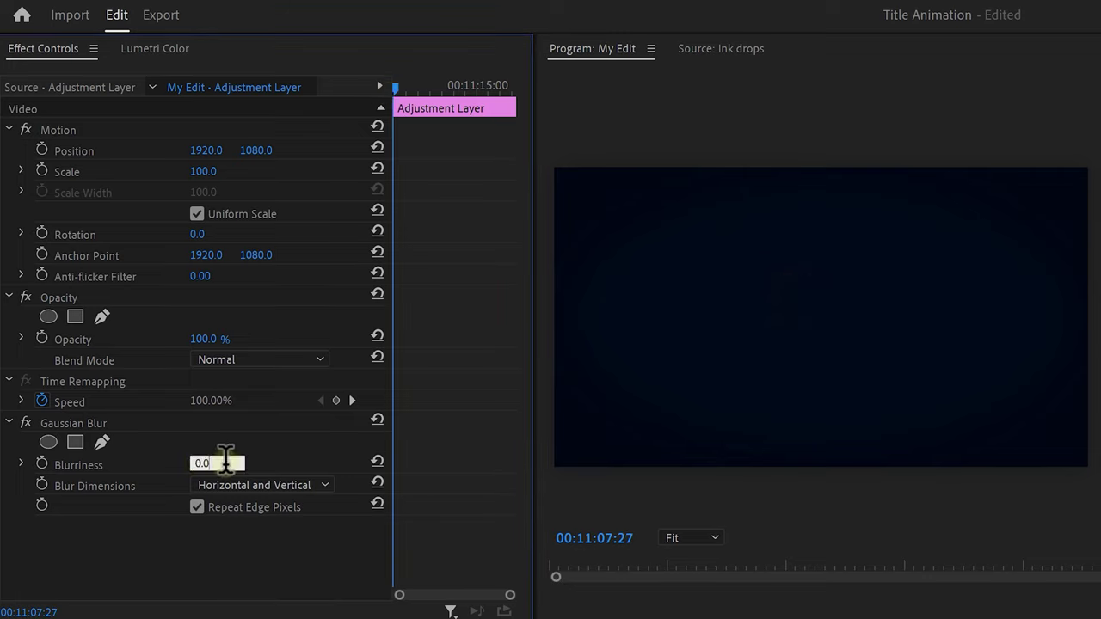
key("ctrl+a")
type("150")
key("Return")
left_click(41, 465)
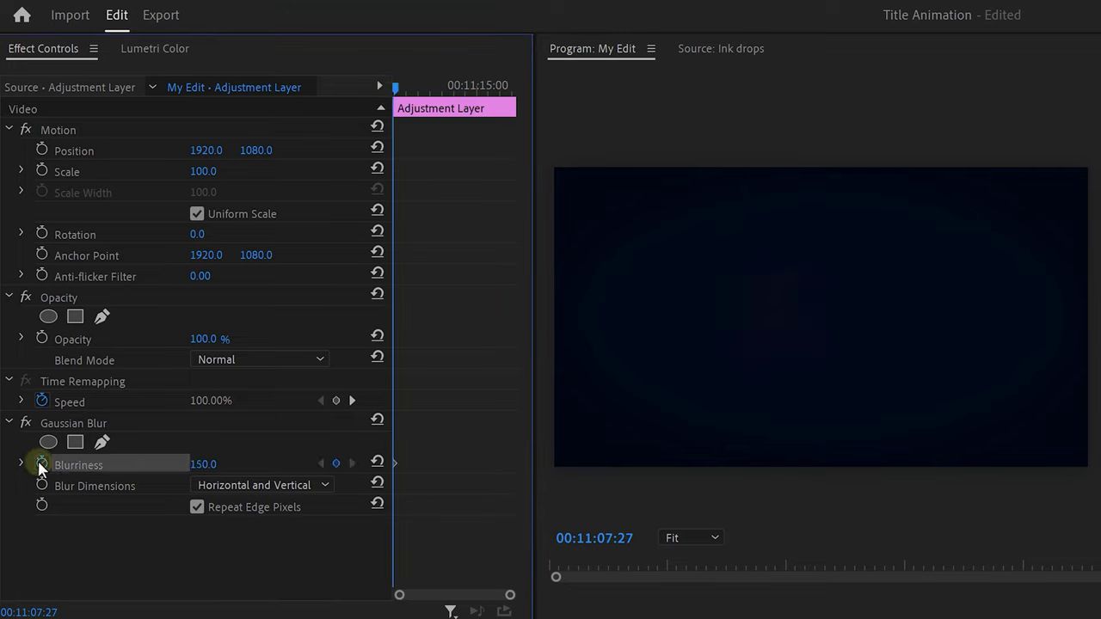
left_click_drag(396, 86, 421, 86)
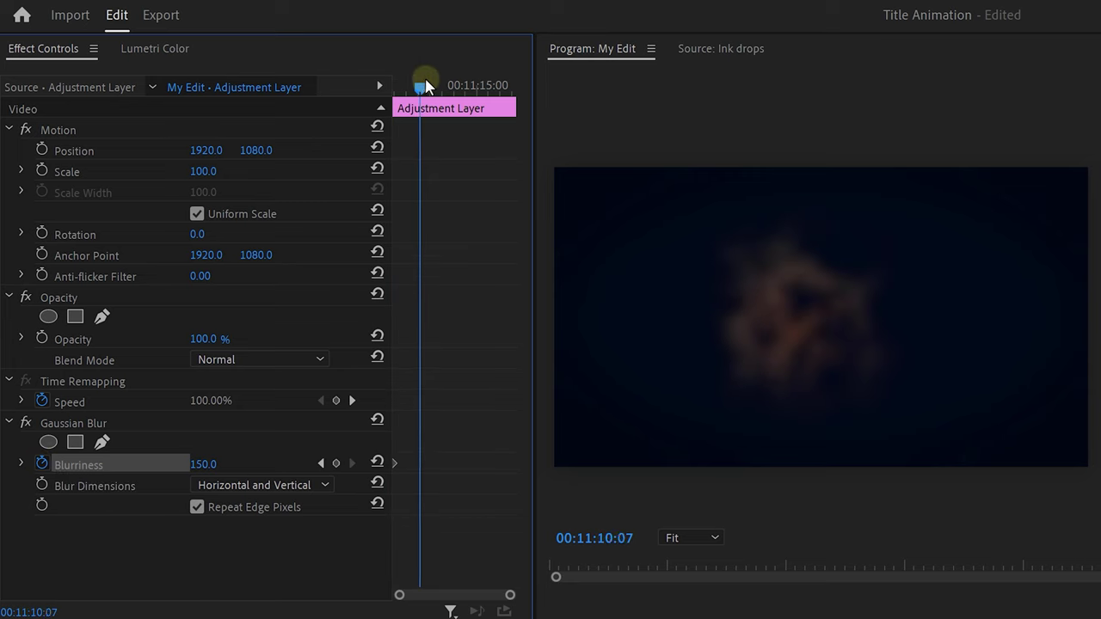
type("0")
key("Return")
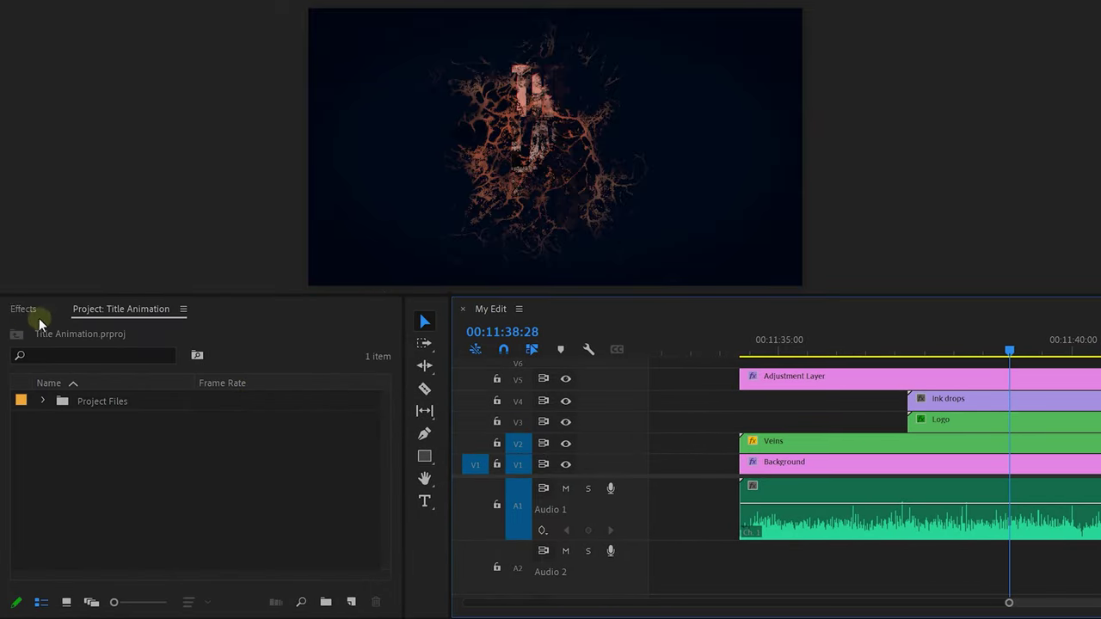
- Apply a Lowpass filter to the Audio 1 clip with Cutoff set to 200 Hz
left_click(22, 311)
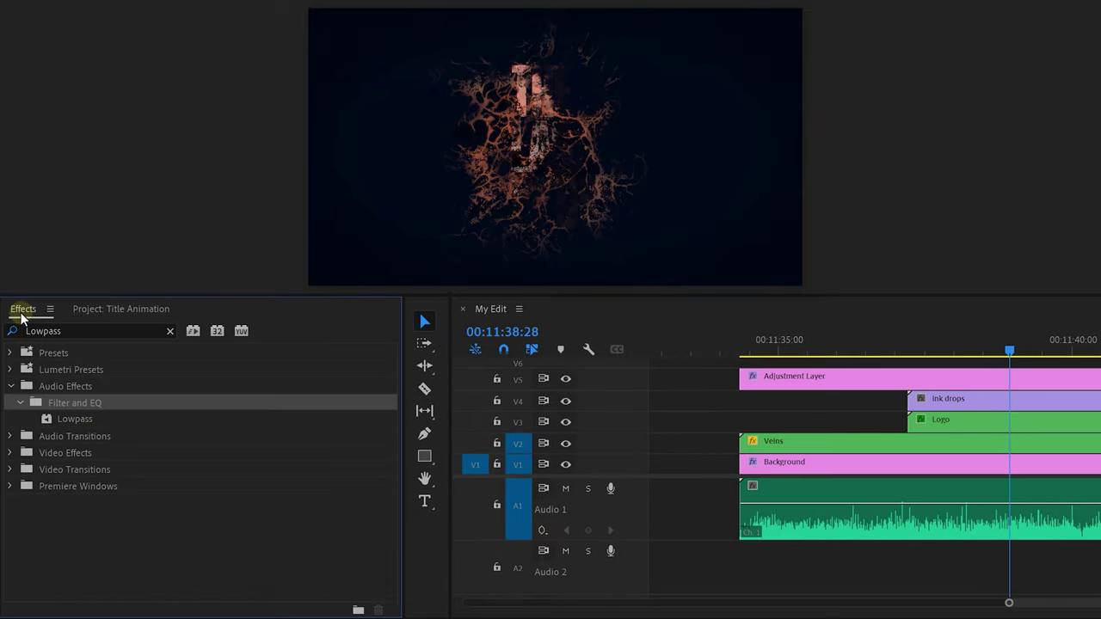
left_click_drag(75, 420, 343, 534)
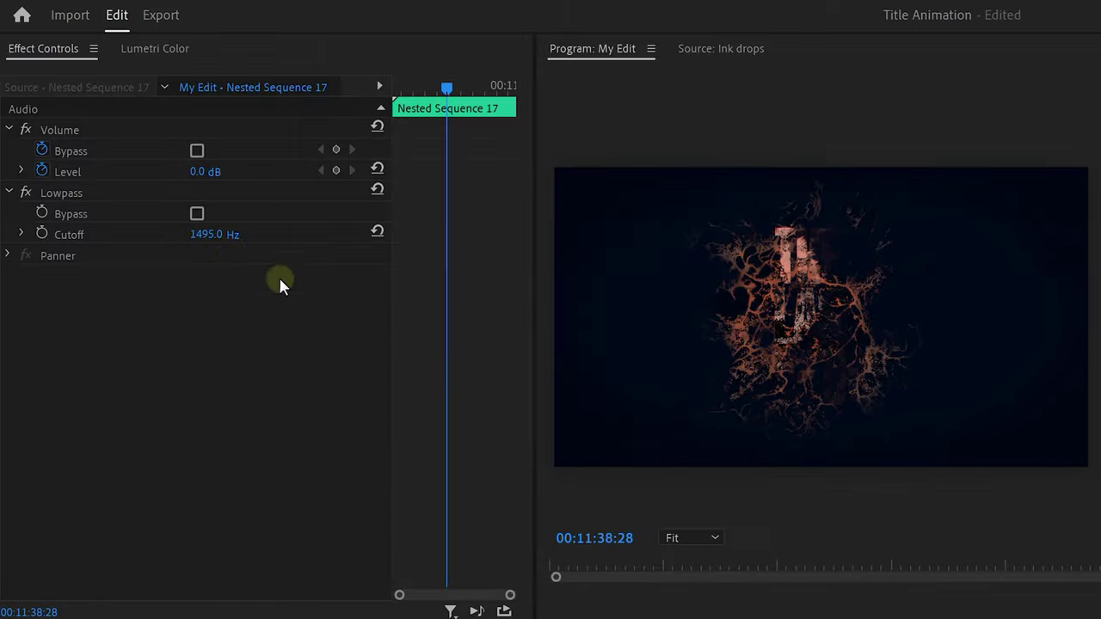
left_click(212, 235)
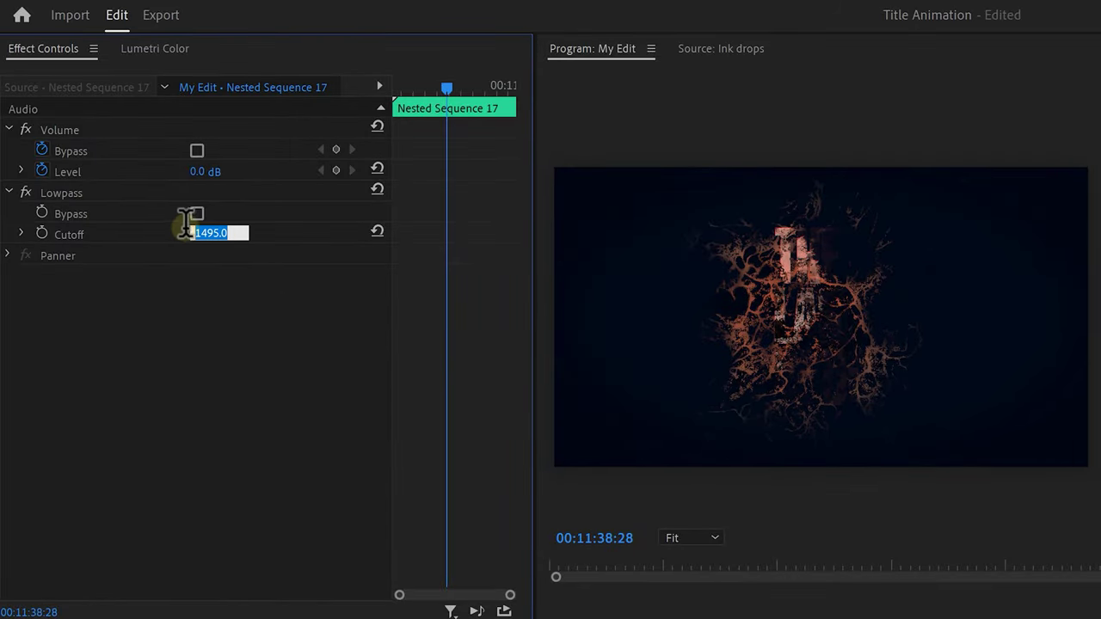
type("200")
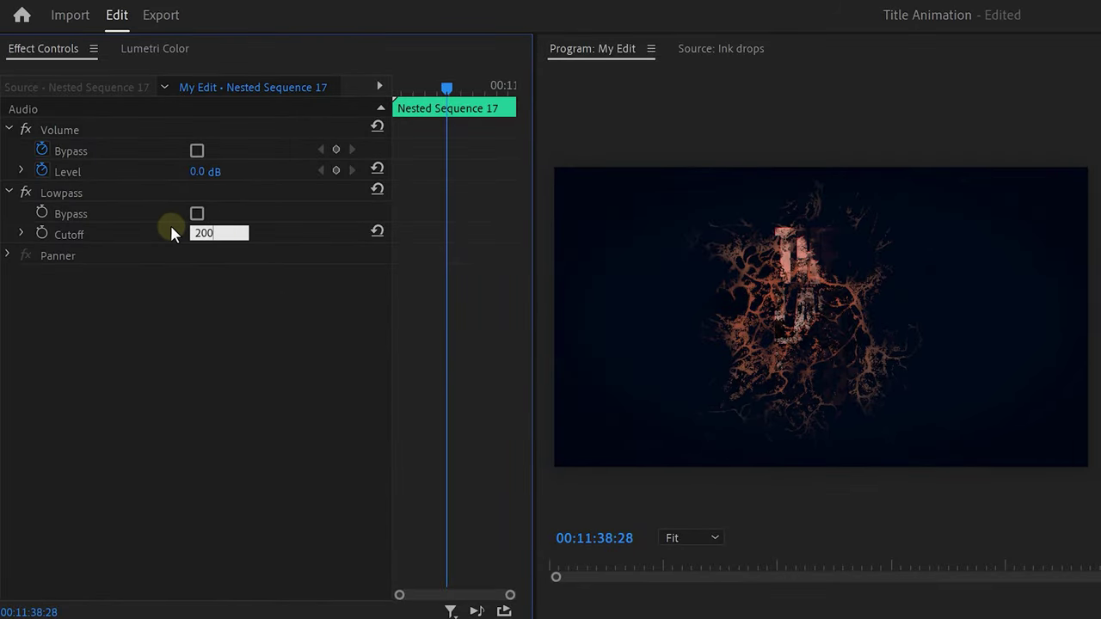
key("Return")
- Keyframe the Lowpass Cutoff, adding keyframes at 4000 Hz and 1000 Hz
left_click(41, 234)
left_click(211, 233)
key("Return")
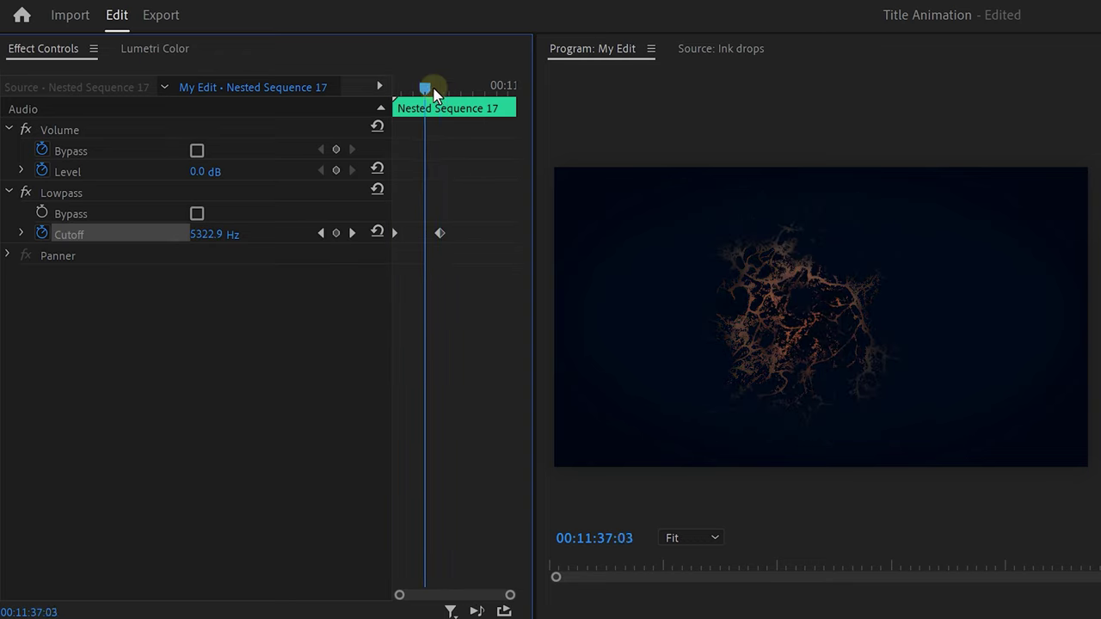
key("Return")
left_click(211, 234)
type("1000")
key("Return")
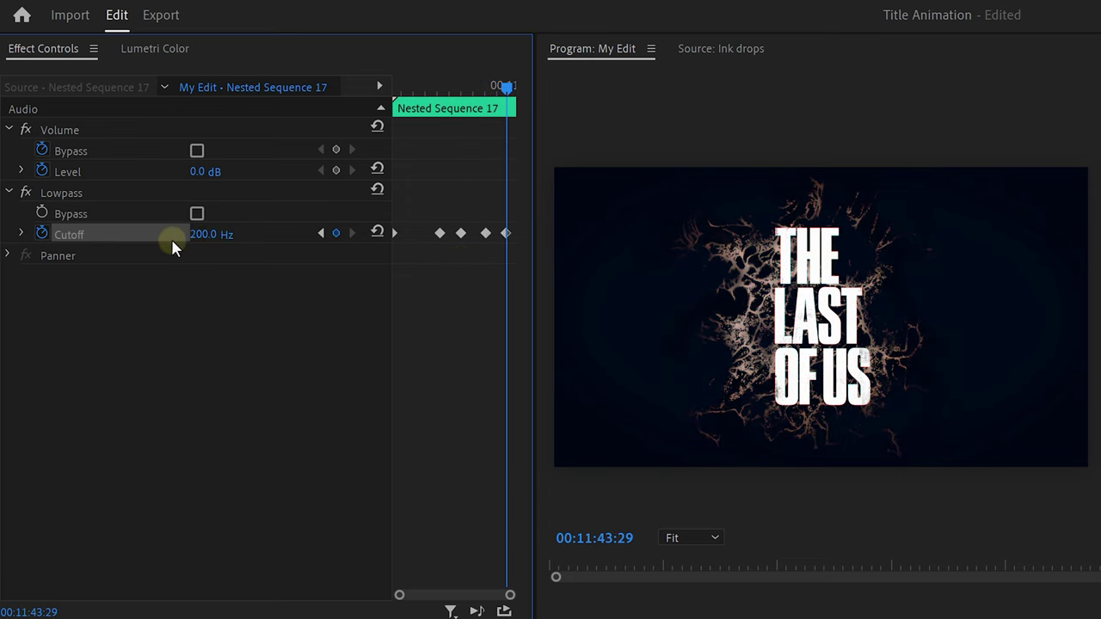